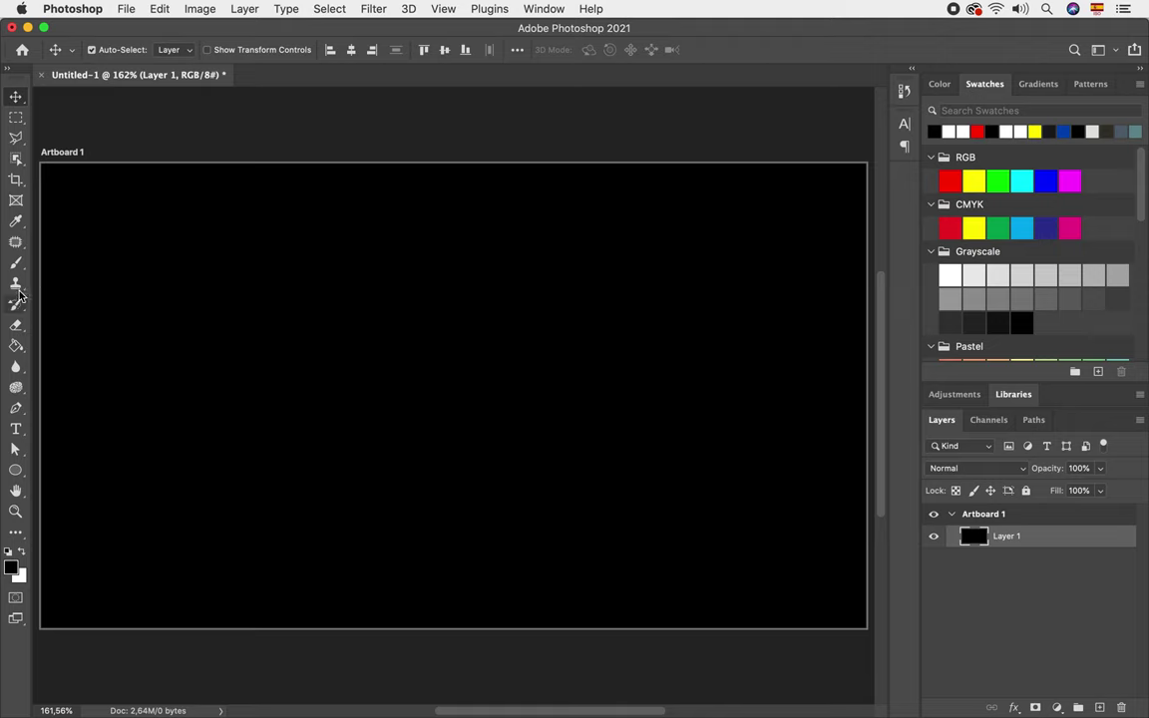
- Create a white text layer reading 'Borde' on the artboard
left_click(14, 431)
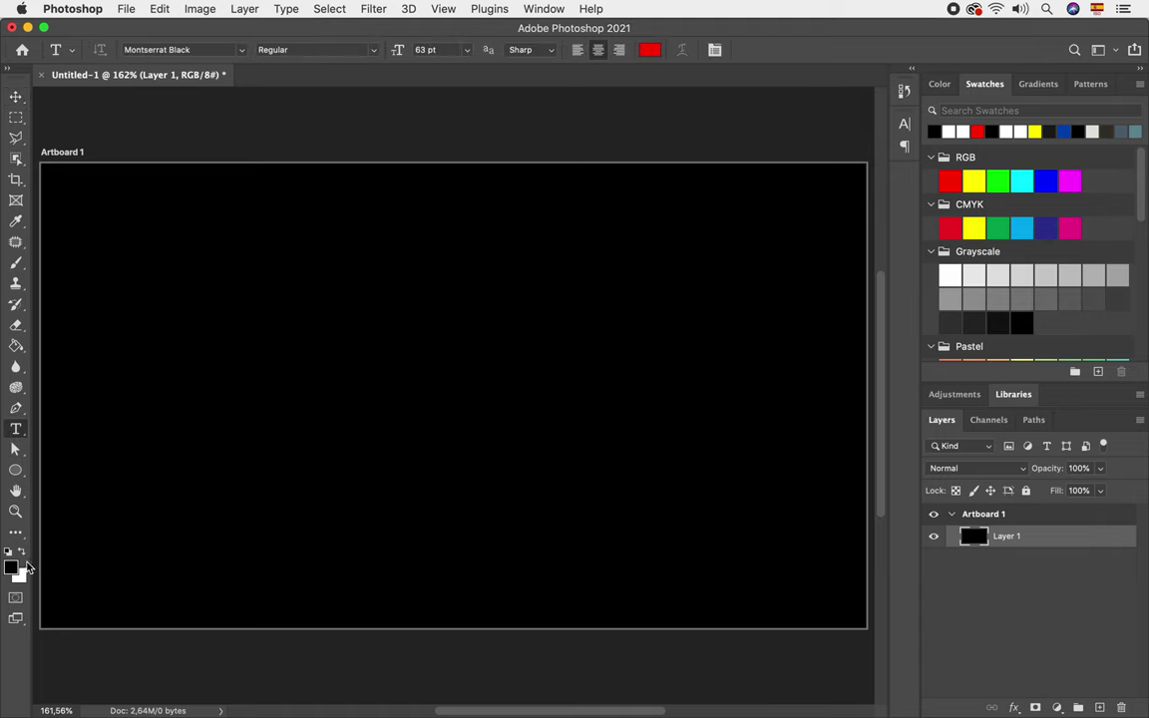
left_click(23, 558)
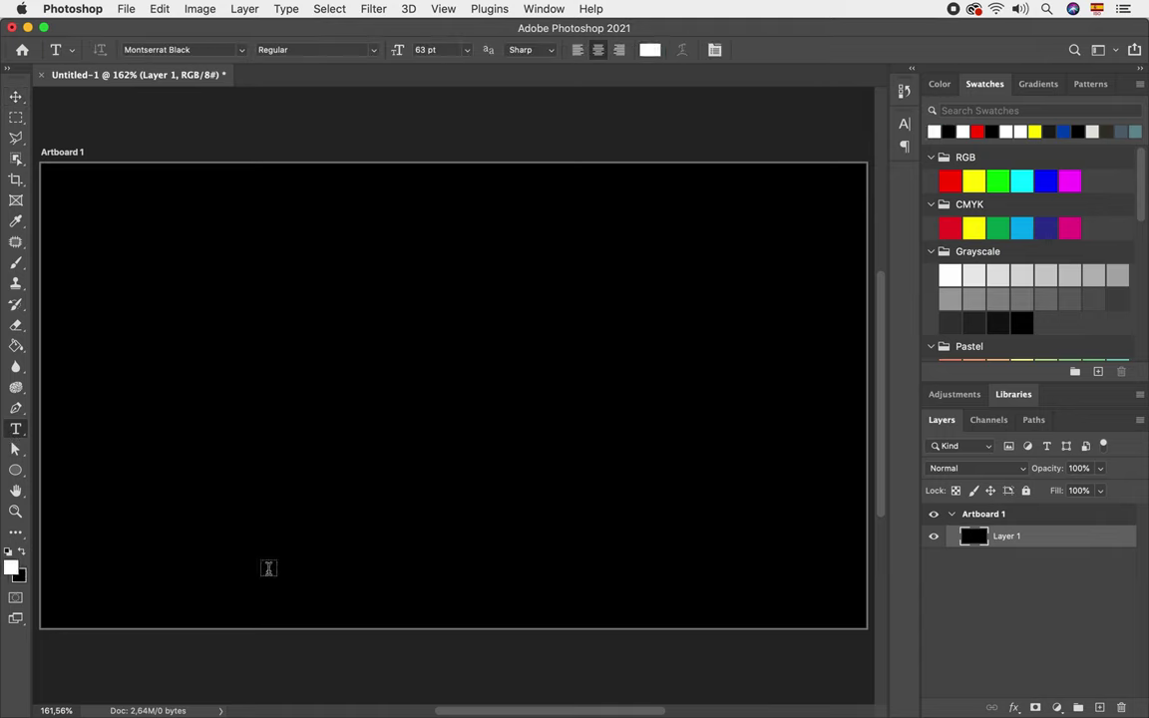
left_click(125, 446)
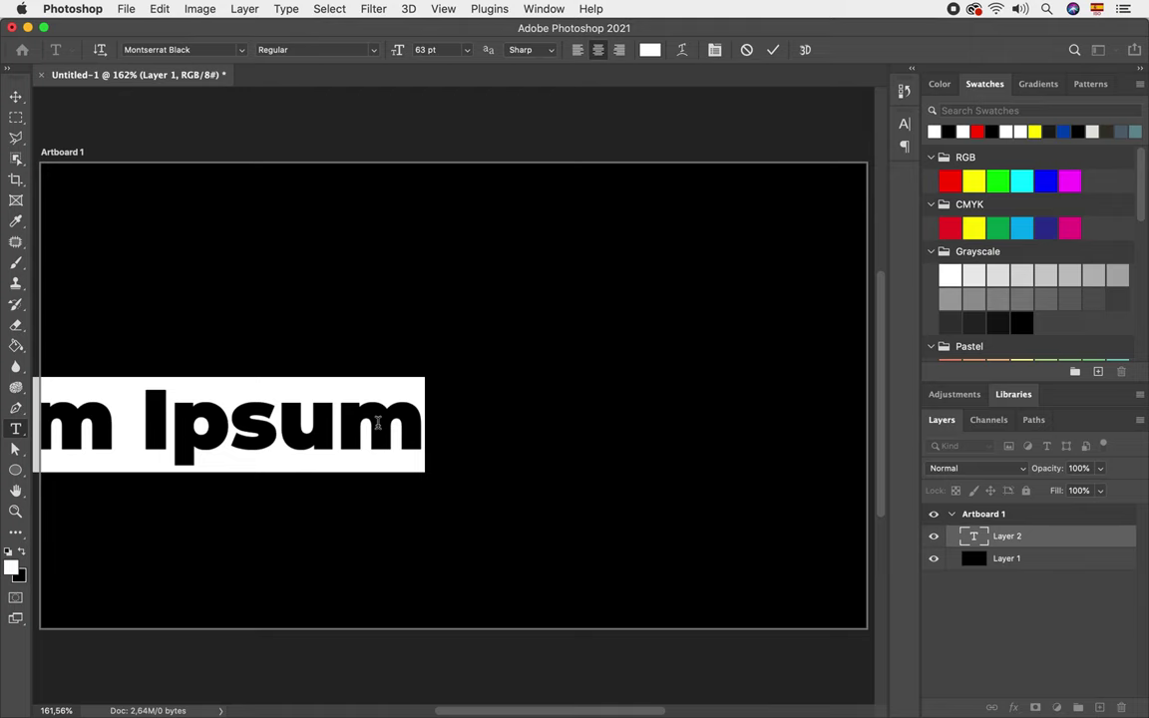
type("Borde")
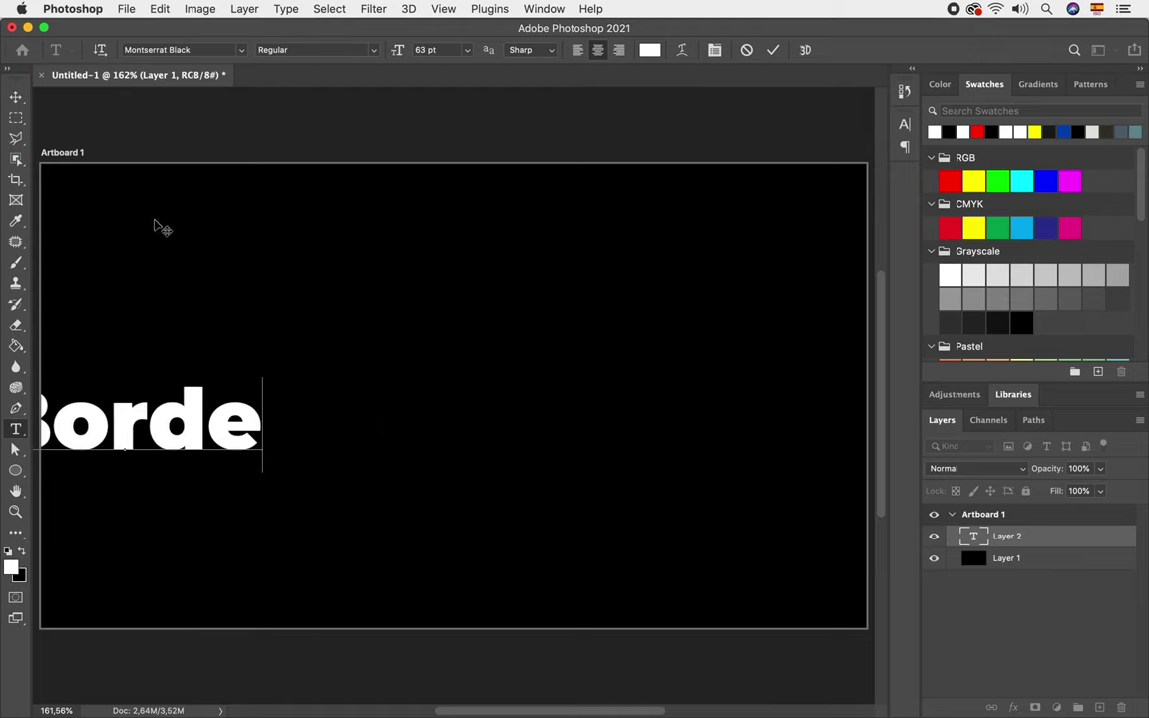
left_click(15, 96)
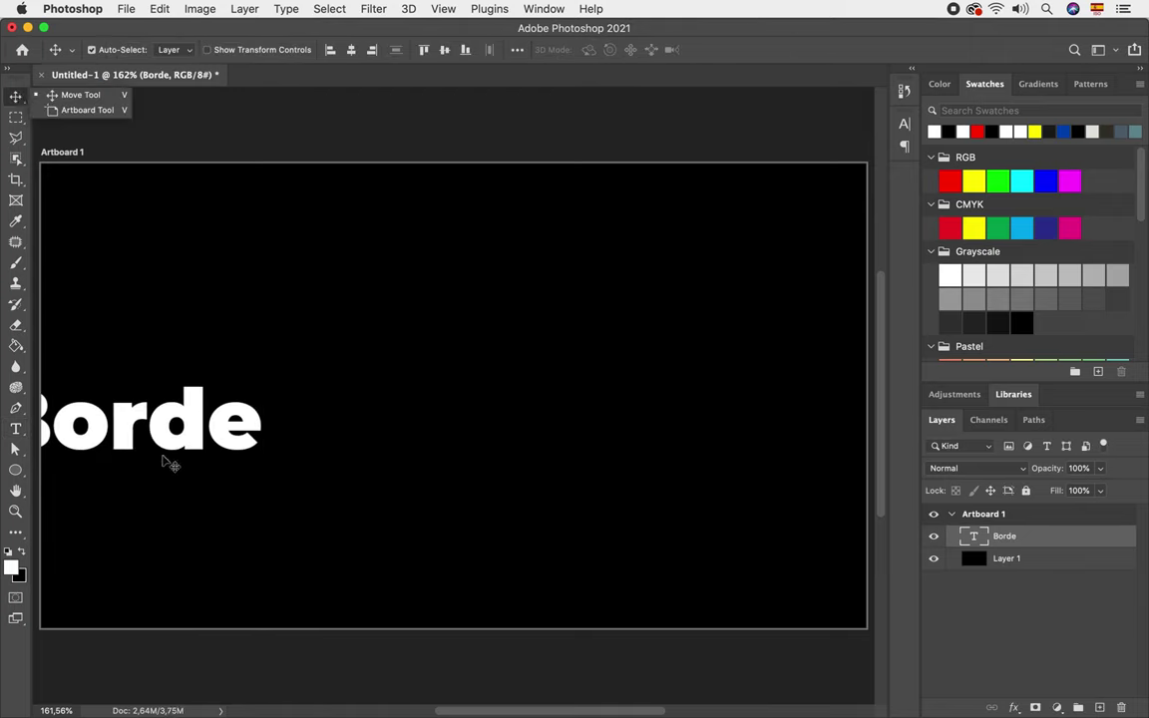
- Move the Borde text to the artboard centre and scale it up to about 258%
mouse_move(193, 440)
left_mouse_down()
mouse_move(475, 400)
mouse_move(457, 423)
left_mouse_up()
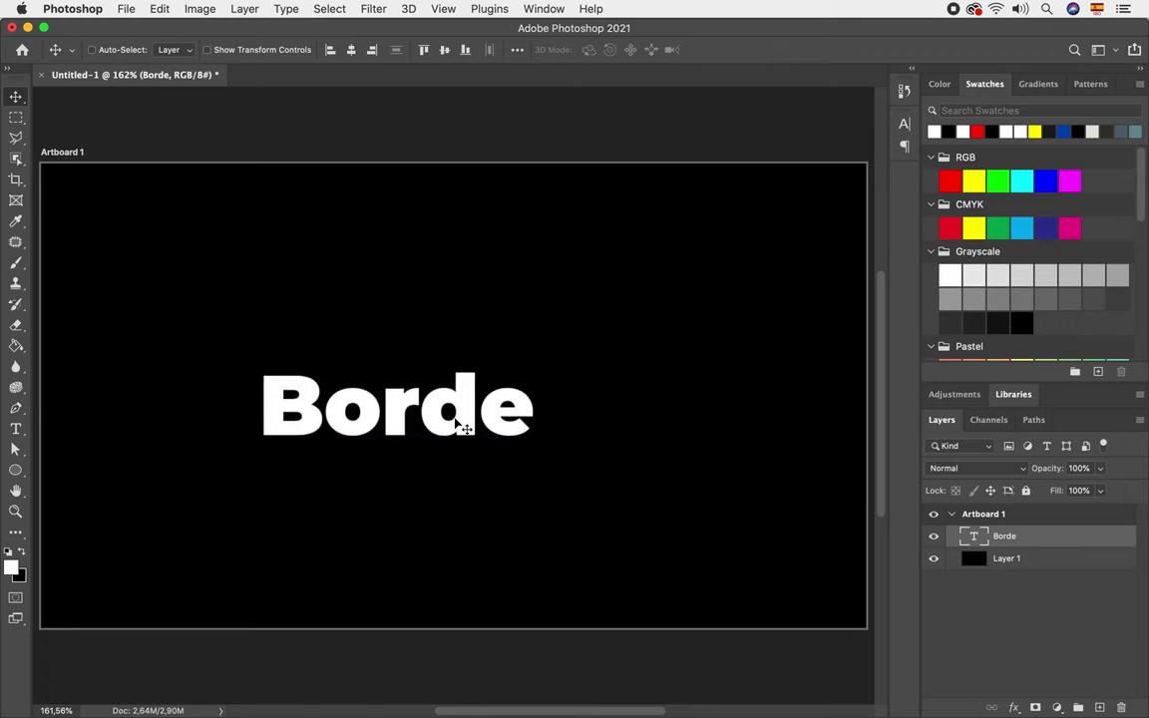
key("ctrl+t")
left_click_drag(534, 458, 820, 555)
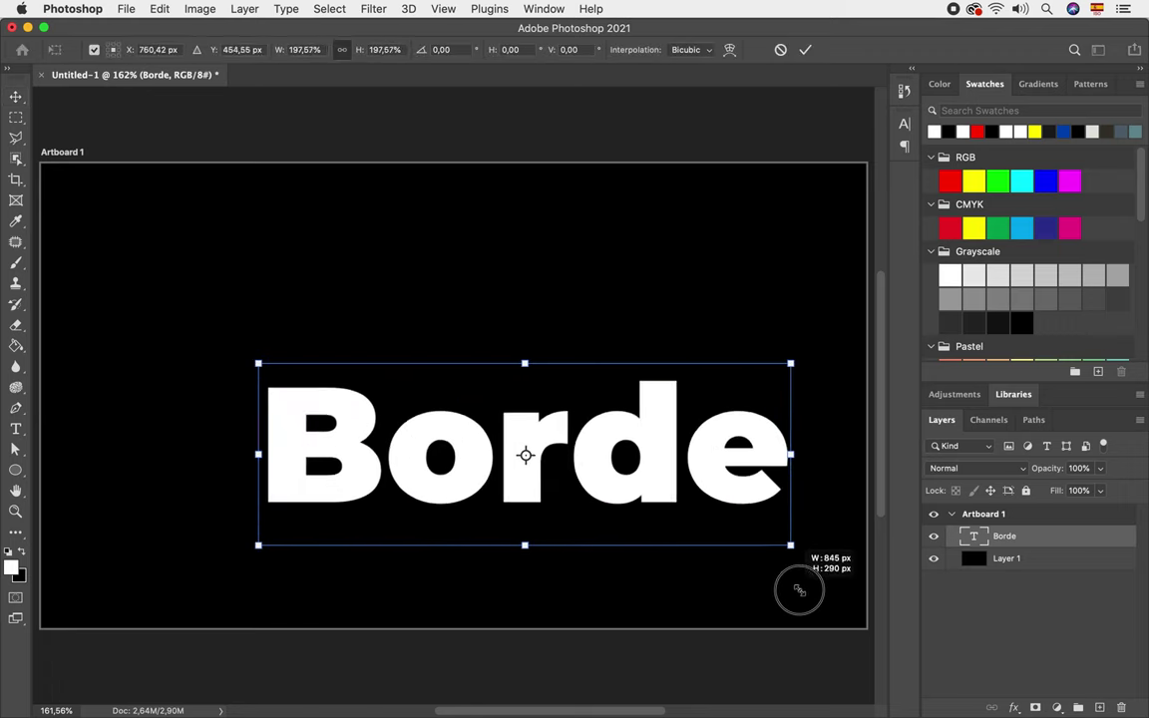
left_click_drag(257, 364, 108, 311)
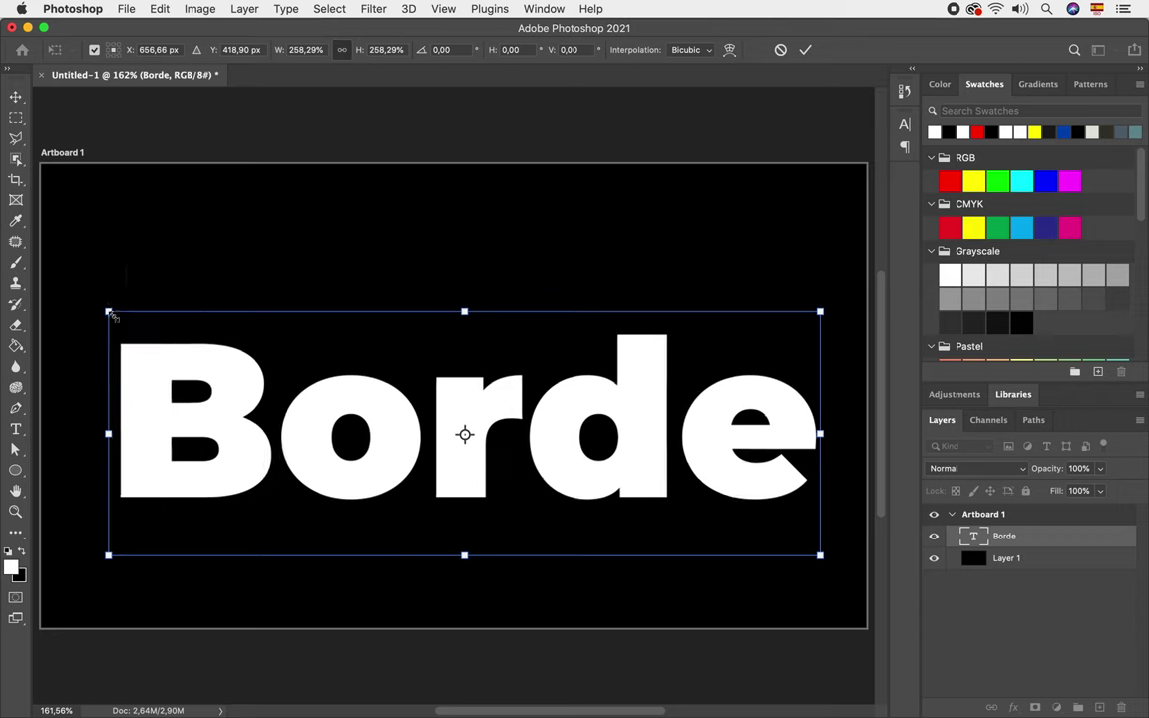
key("Return")
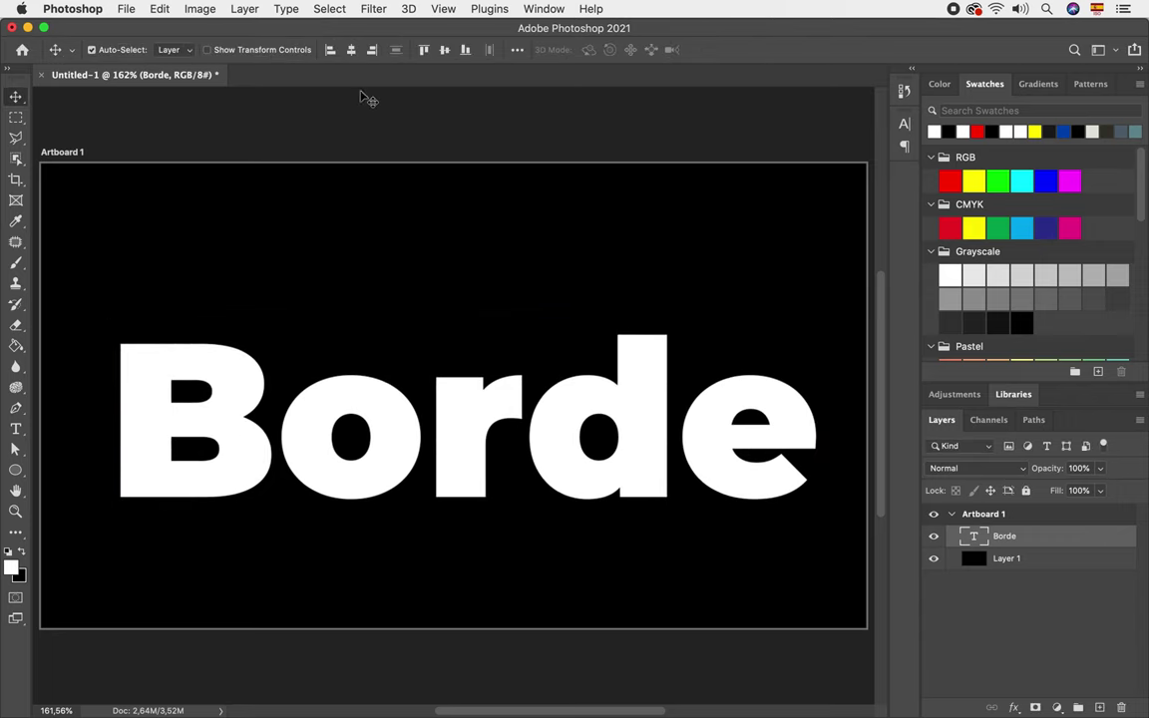
- Align the Borde text to the artboard's horizontal and vertical centres and recolour it solid red
left_click(353, 52)
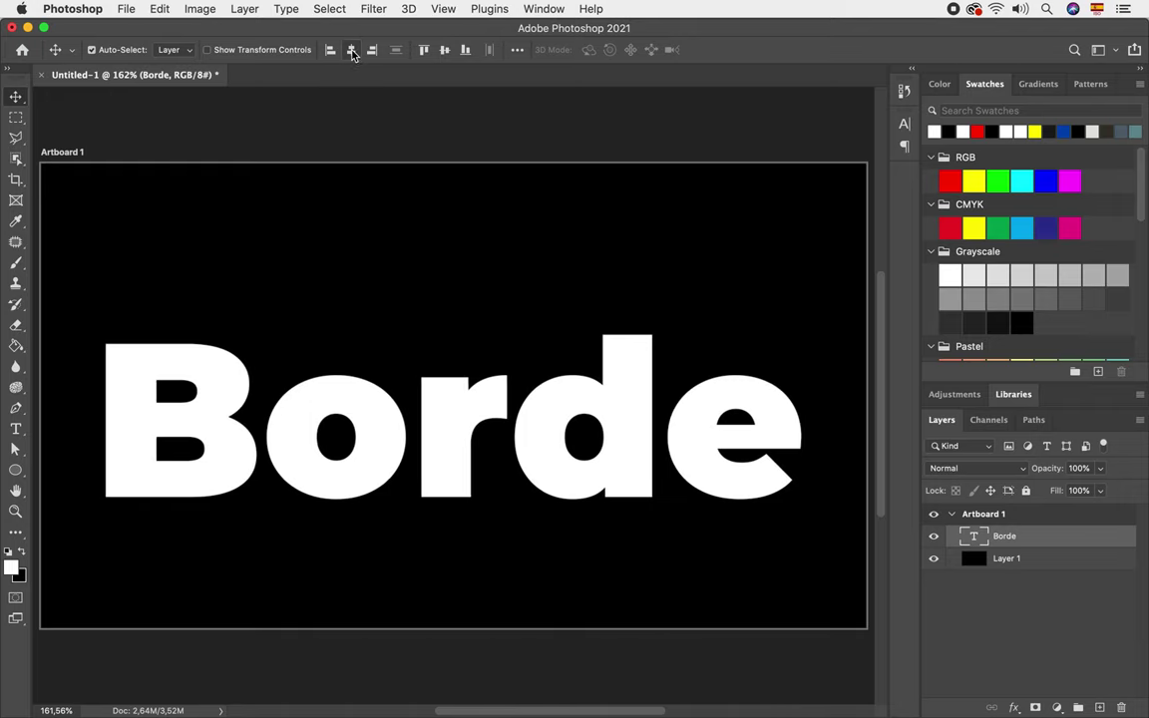
left_click(444, 49)
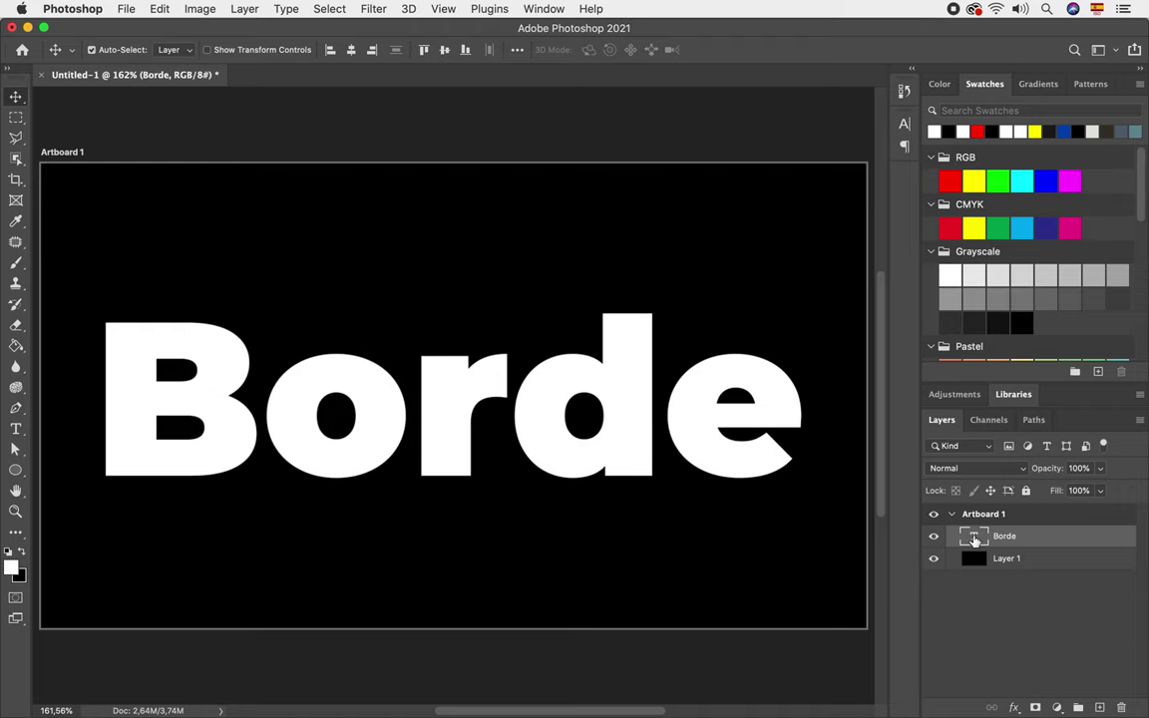
double_click(974, 536)
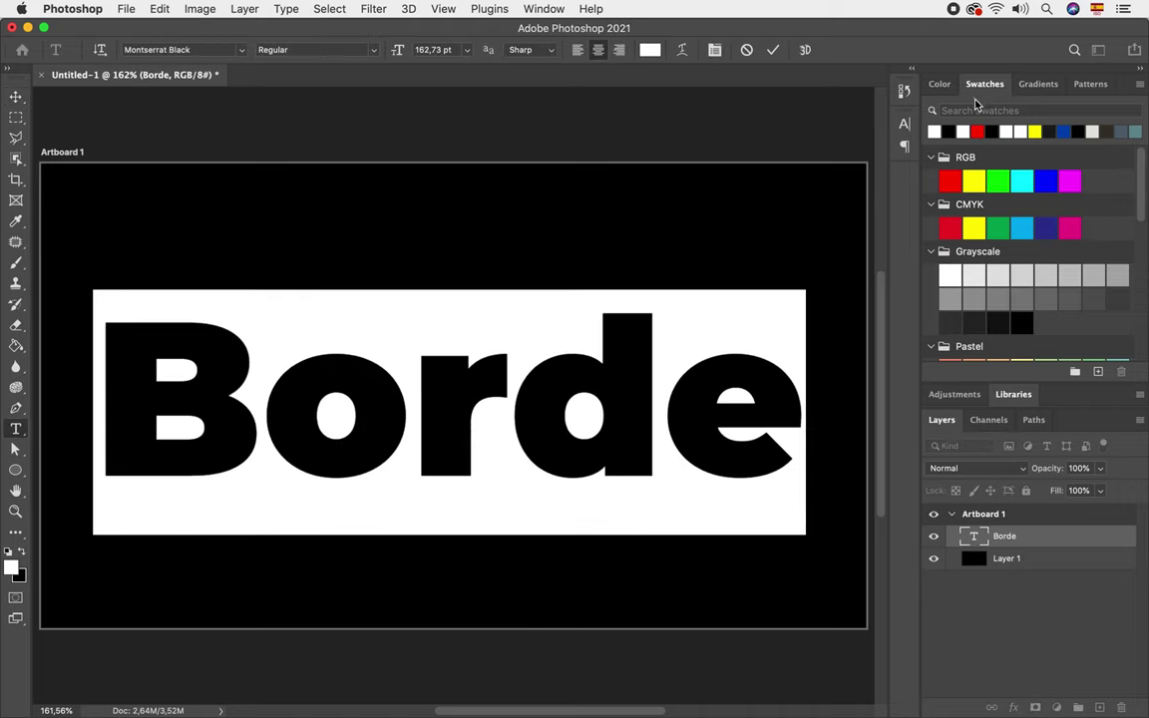
left_click(949, 177)
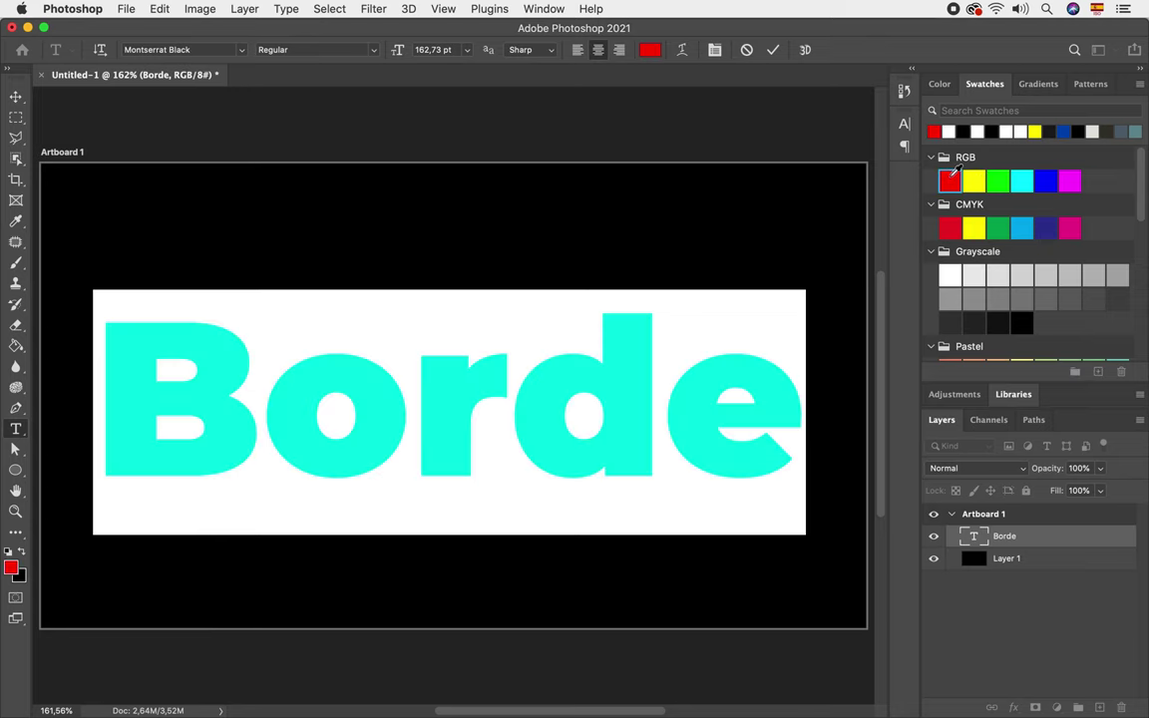
left_click(992, 634)
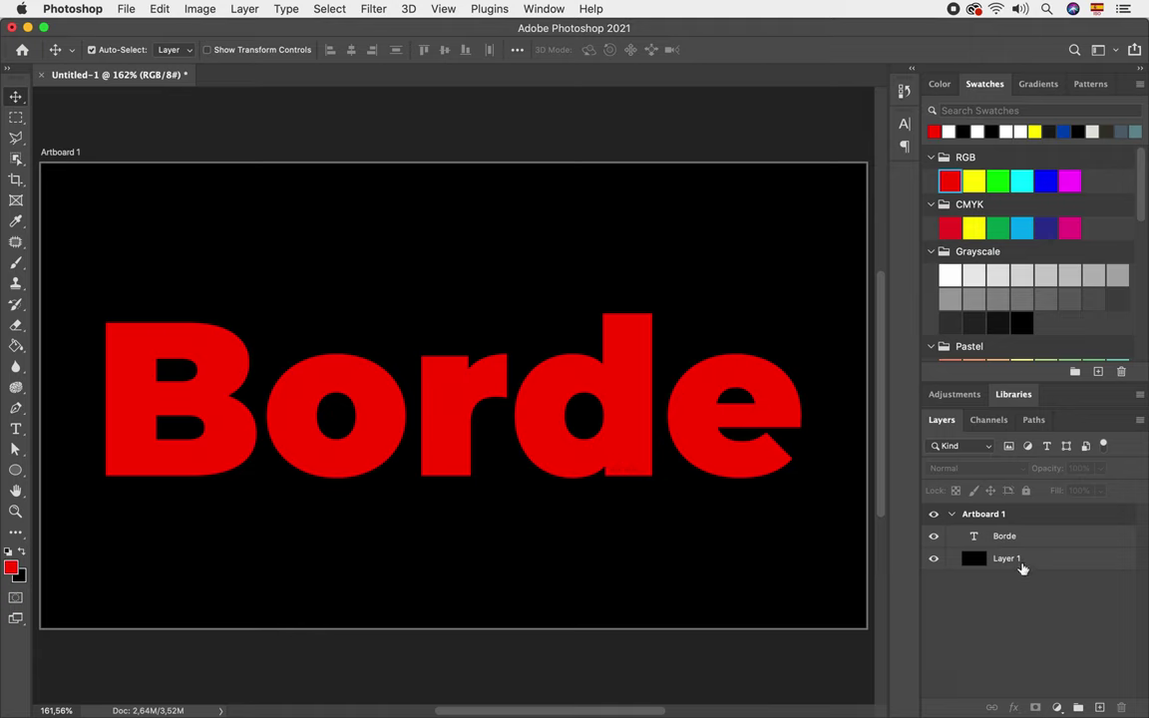
- Add a new empty layer above the background and load the Borde letters as a selection
left_click(1020, 566)
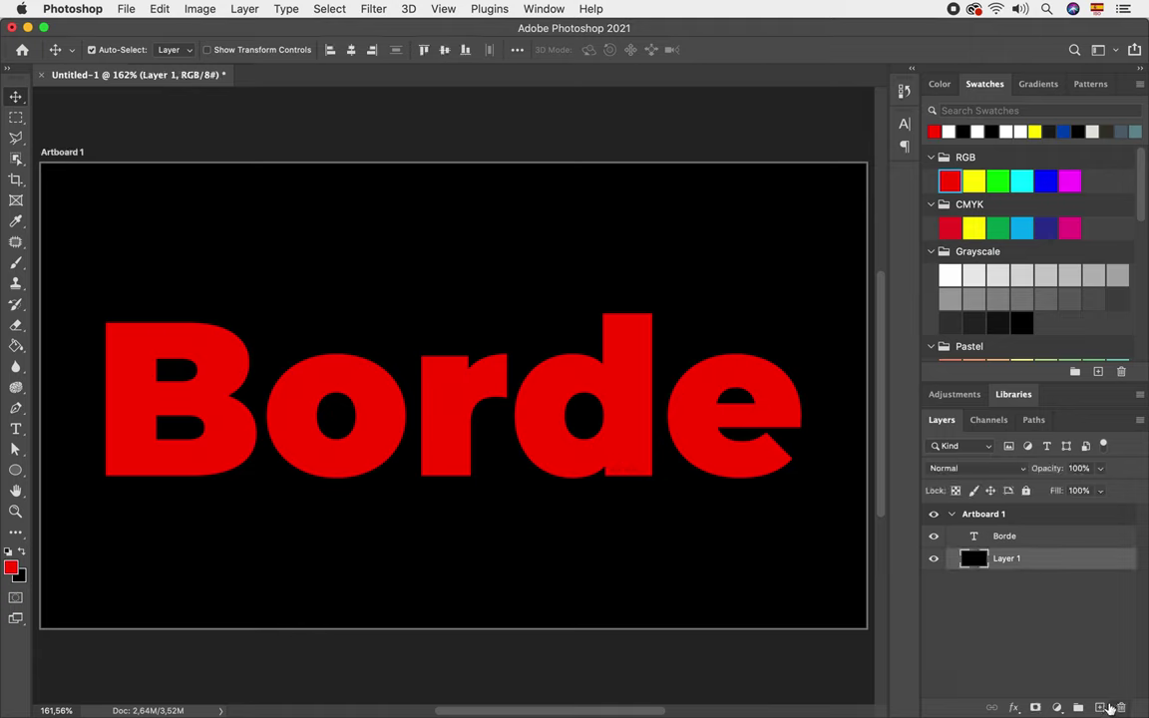
key("super+shift+alt+n")
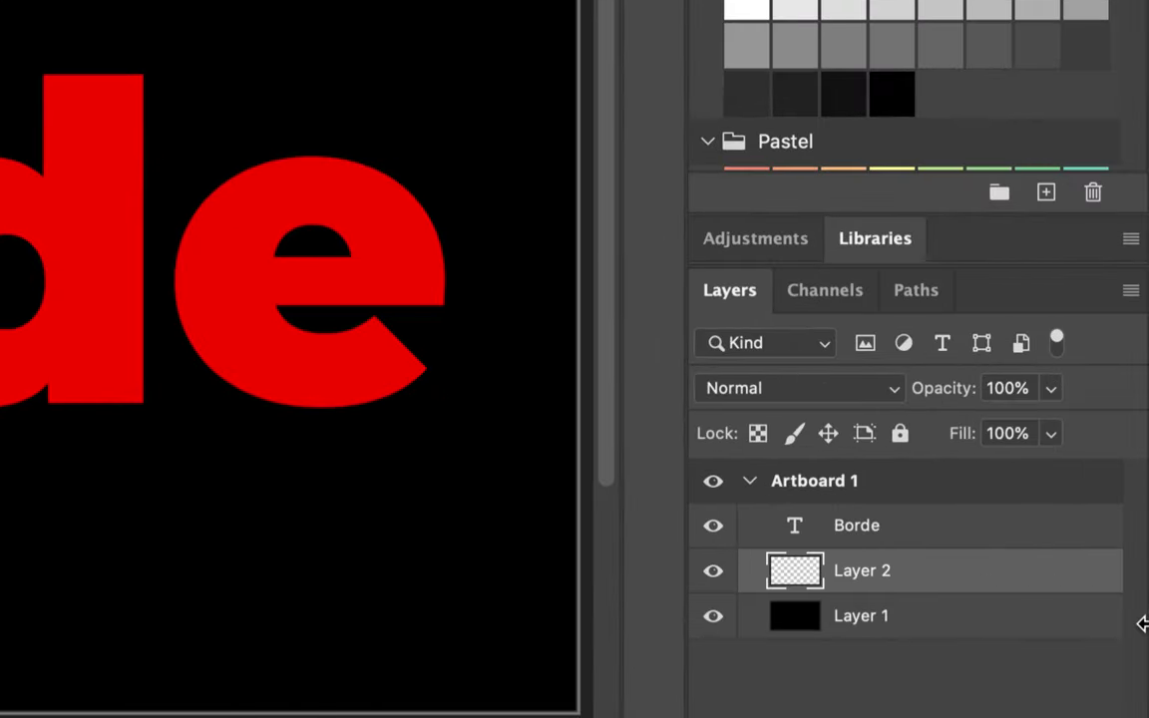
left_click_drag(806, 543, 796, 536)
left_click(795, 536, "ctrl")
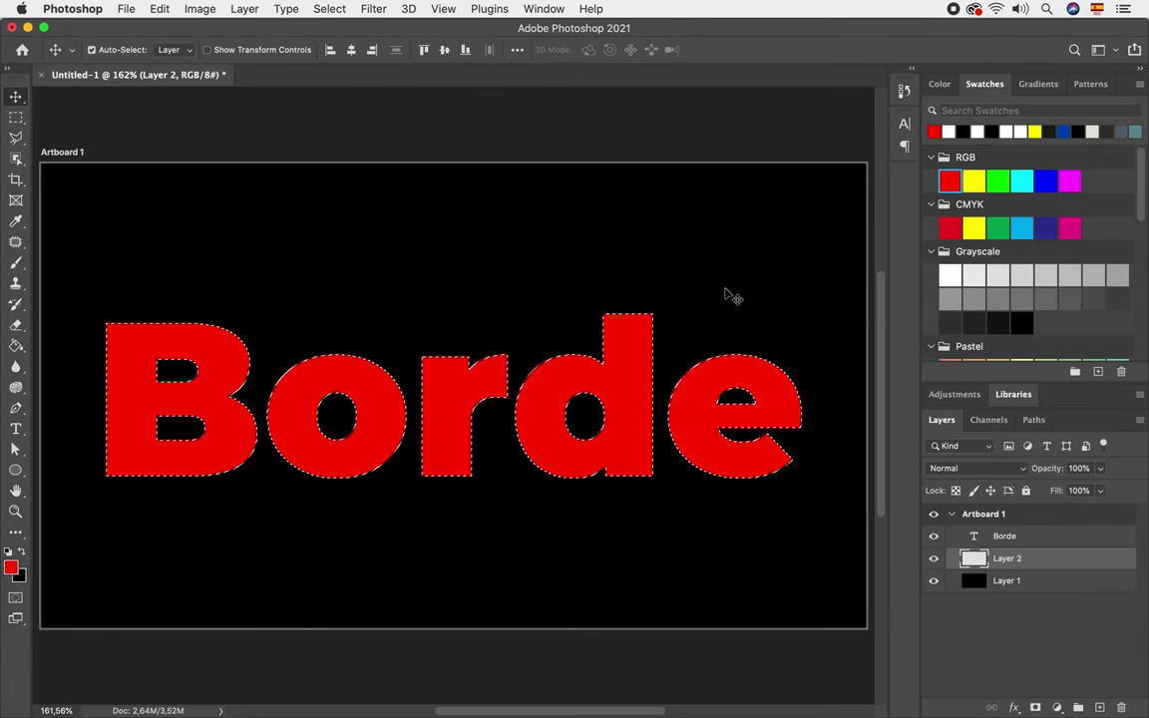
- Expand the letter selection outward by 15 pixels
left_click(329, 9)
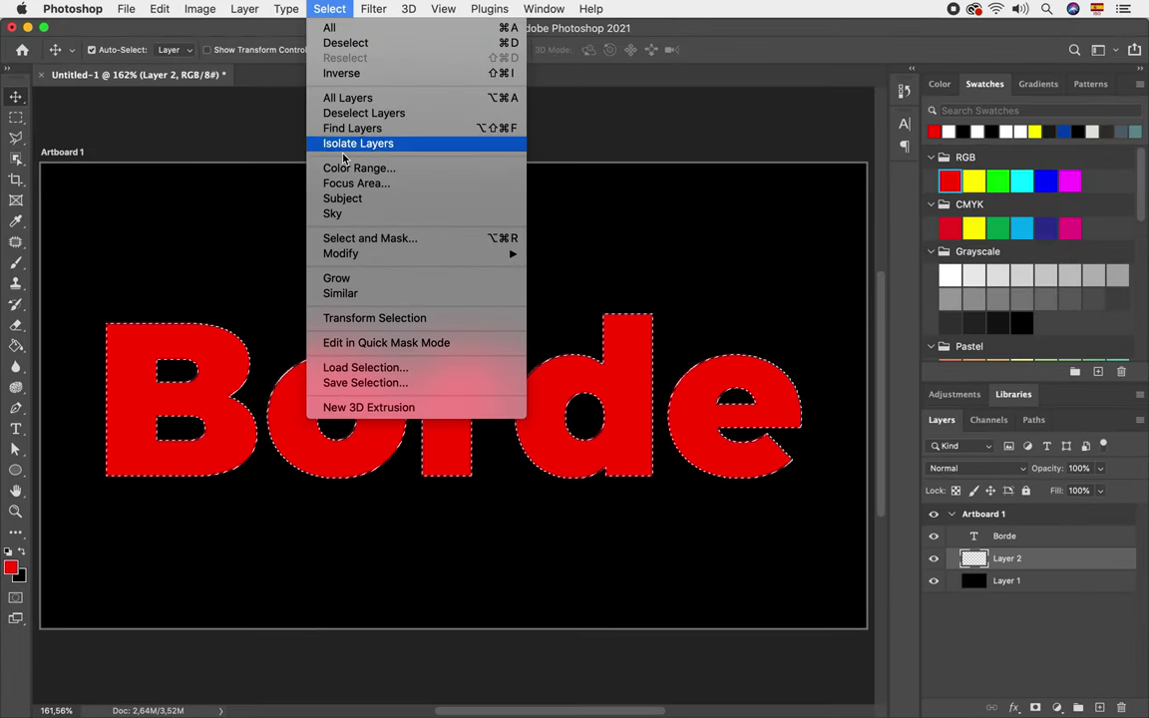
mouse_move(340, 253)
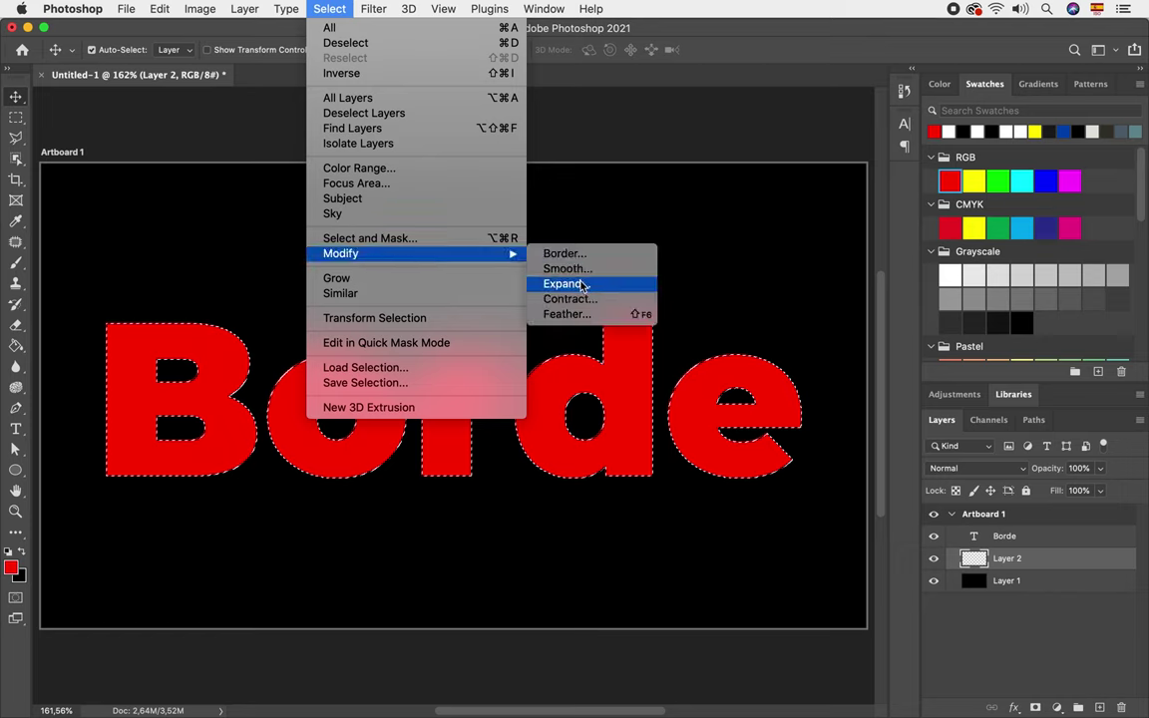
left_click(585, 287)
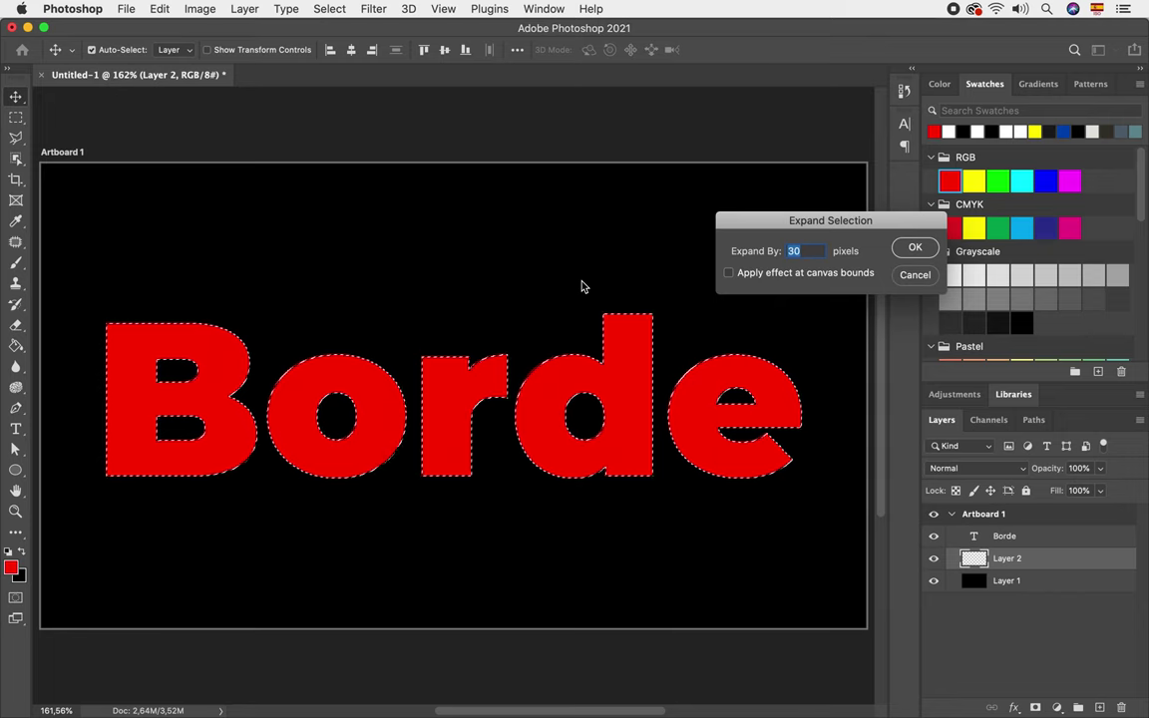
type("15")
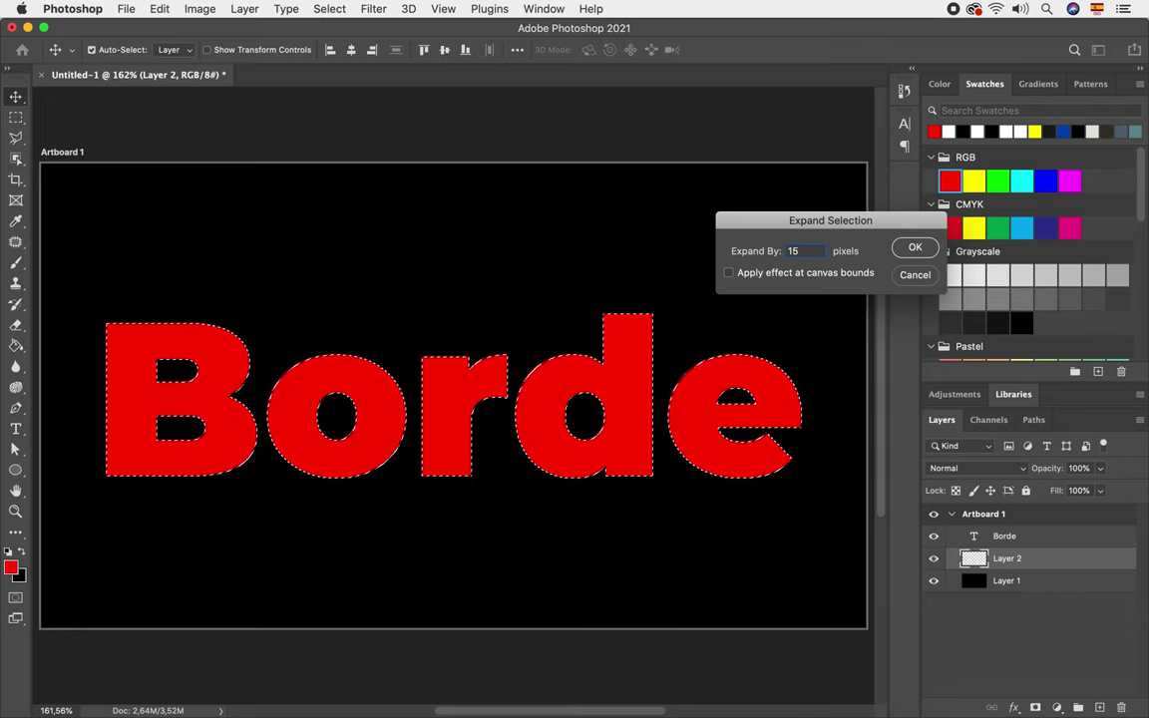
key("Return")
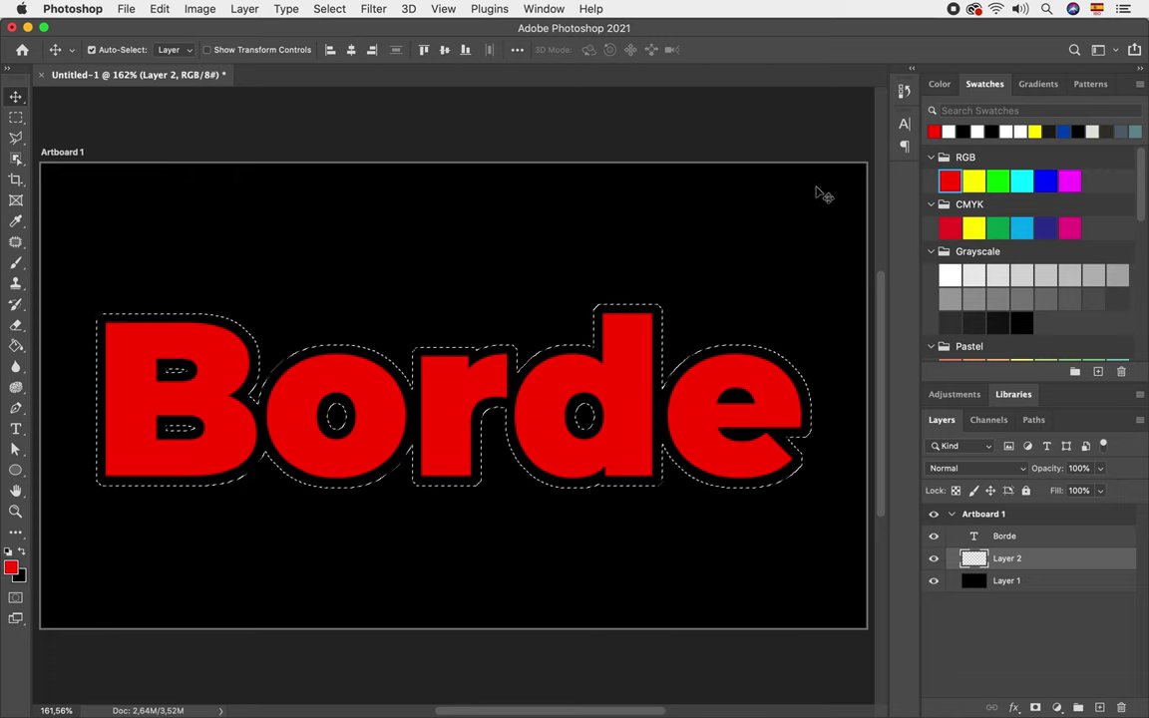
- Fill the expanded selection with yellow on Layer 2, deselect, hide Layer 2, and select Borde
left_click(975, 180)
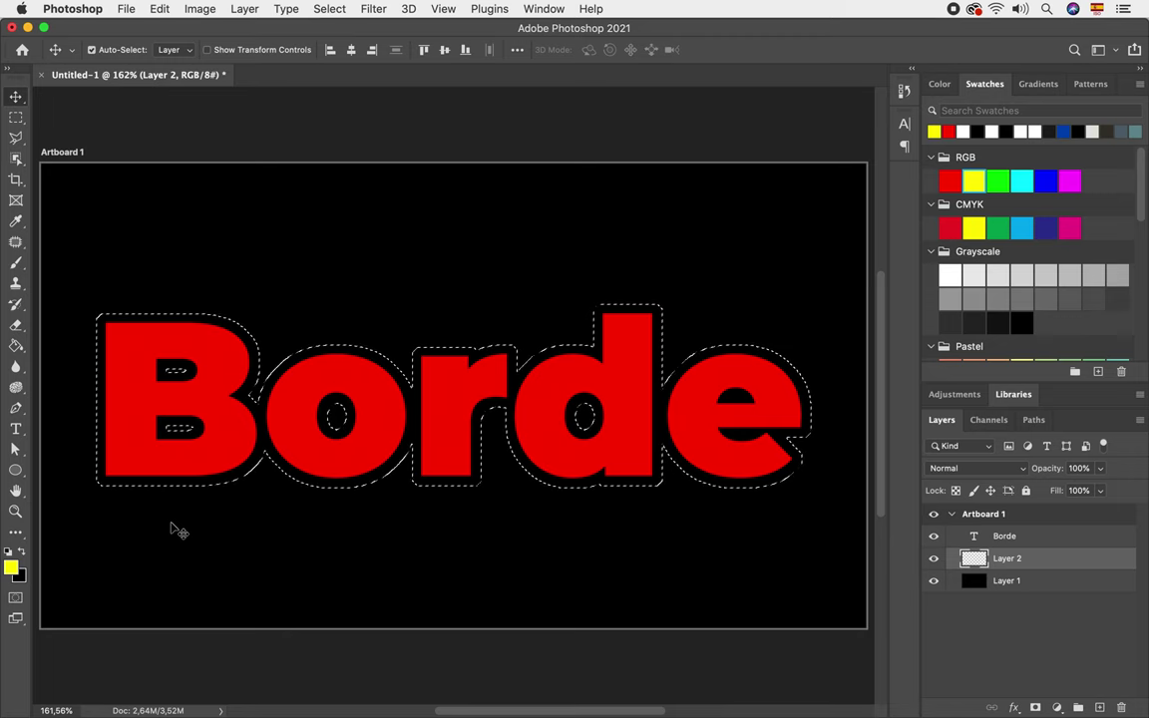
key("alt+BackSpace")
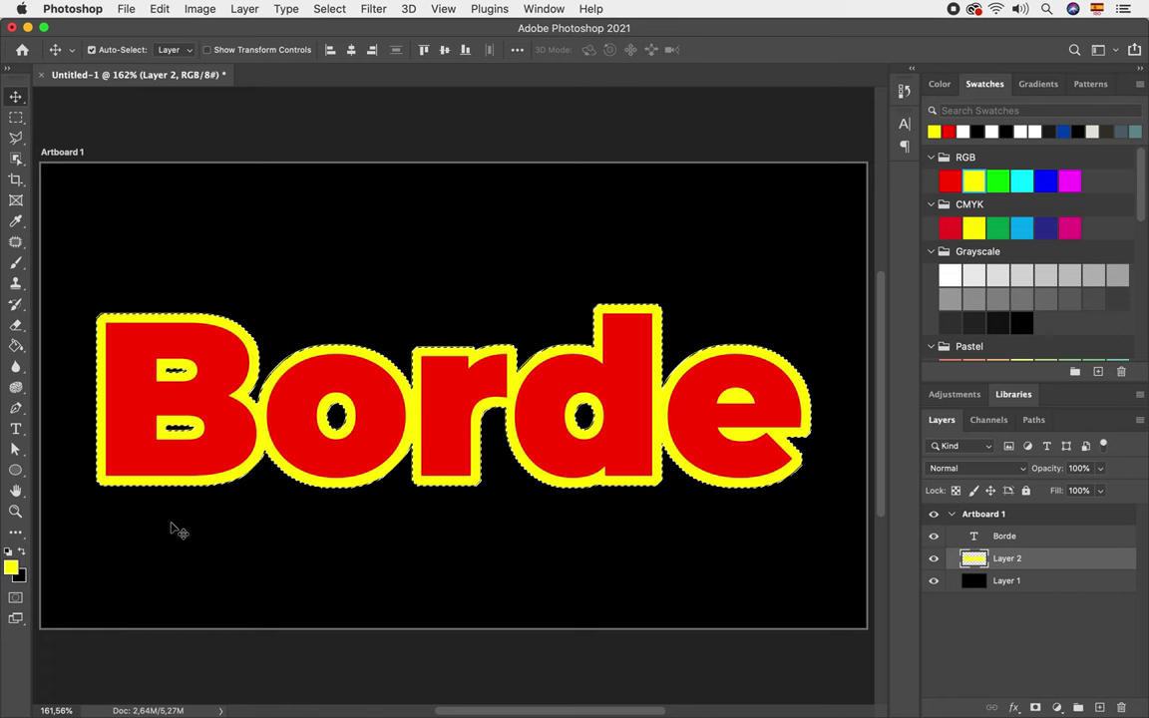
left_click(329, 9)
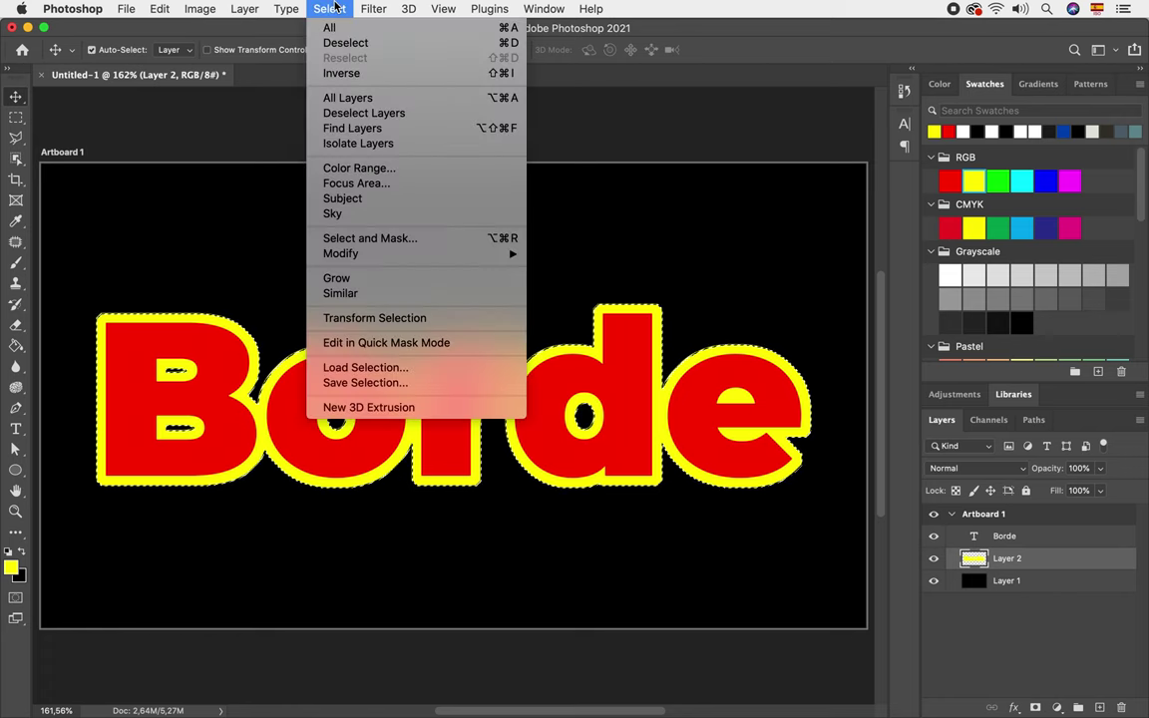
left_click(344, 43)
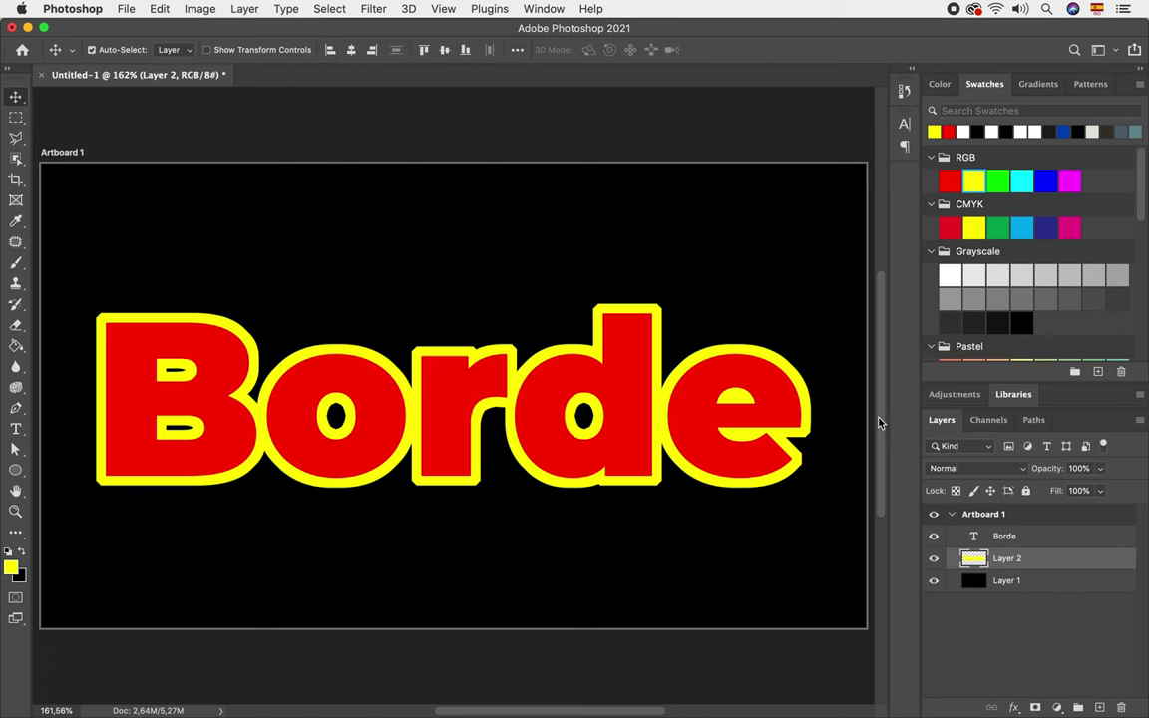
left_click(934, 557)
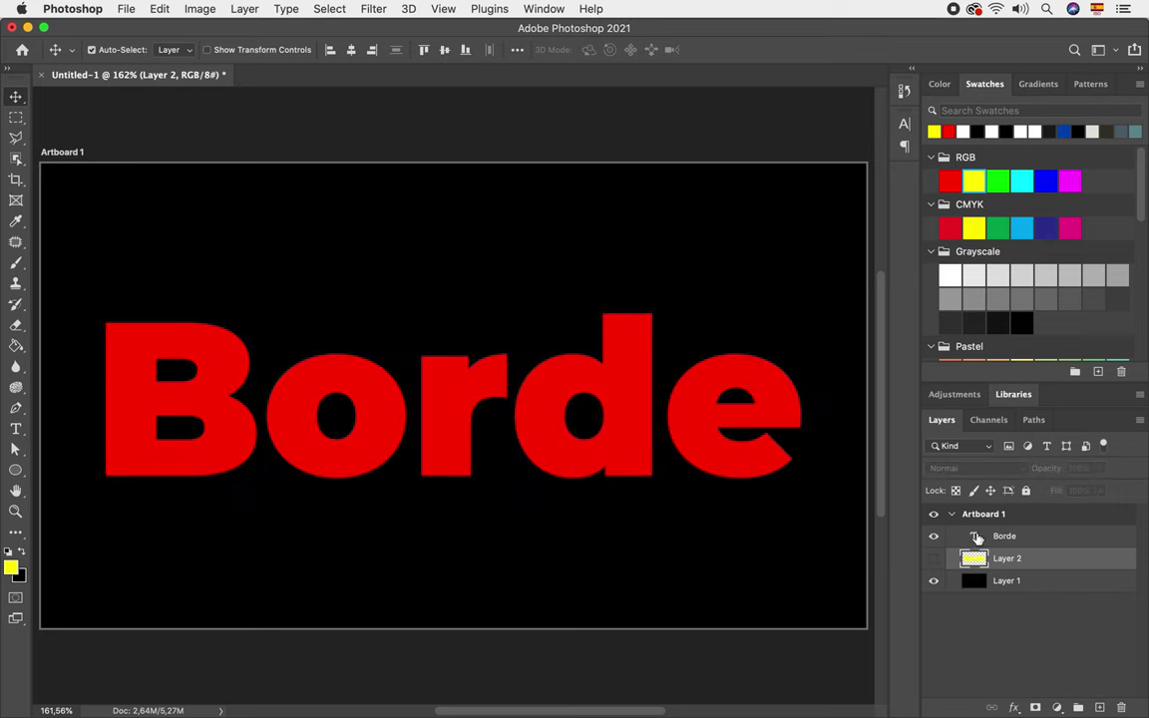
left_click(977, 537)
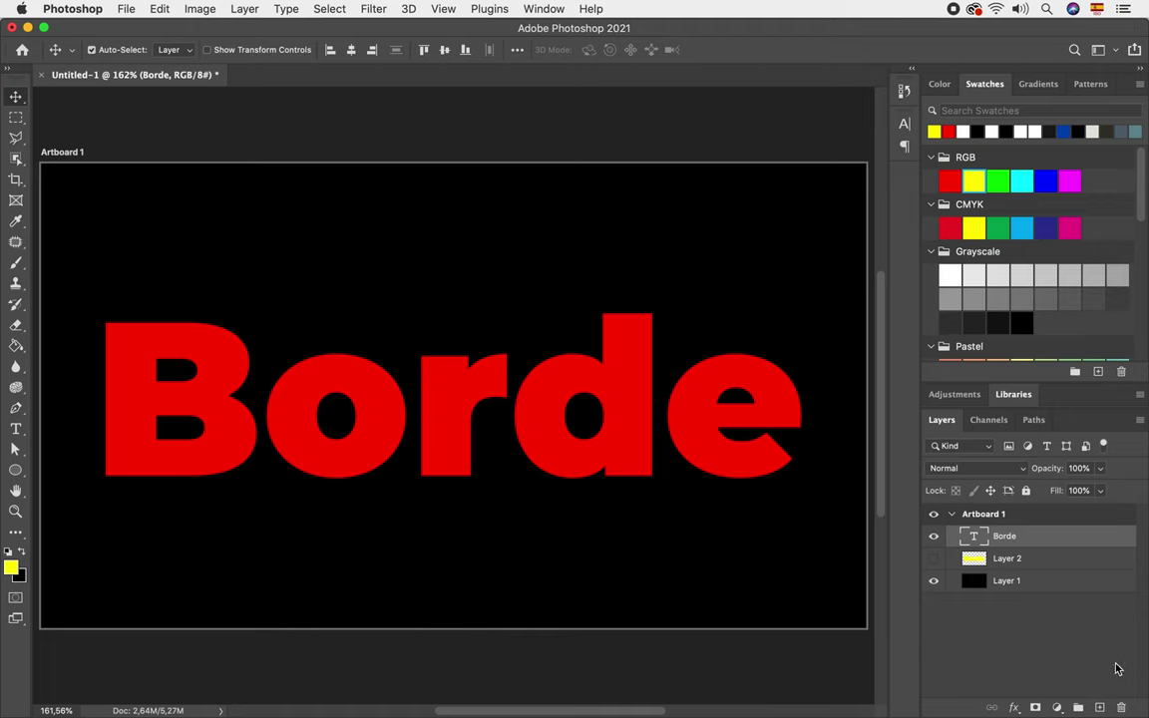
- Add a 10 px Stroke layer style to the Borde text
left_click(1014, 707)
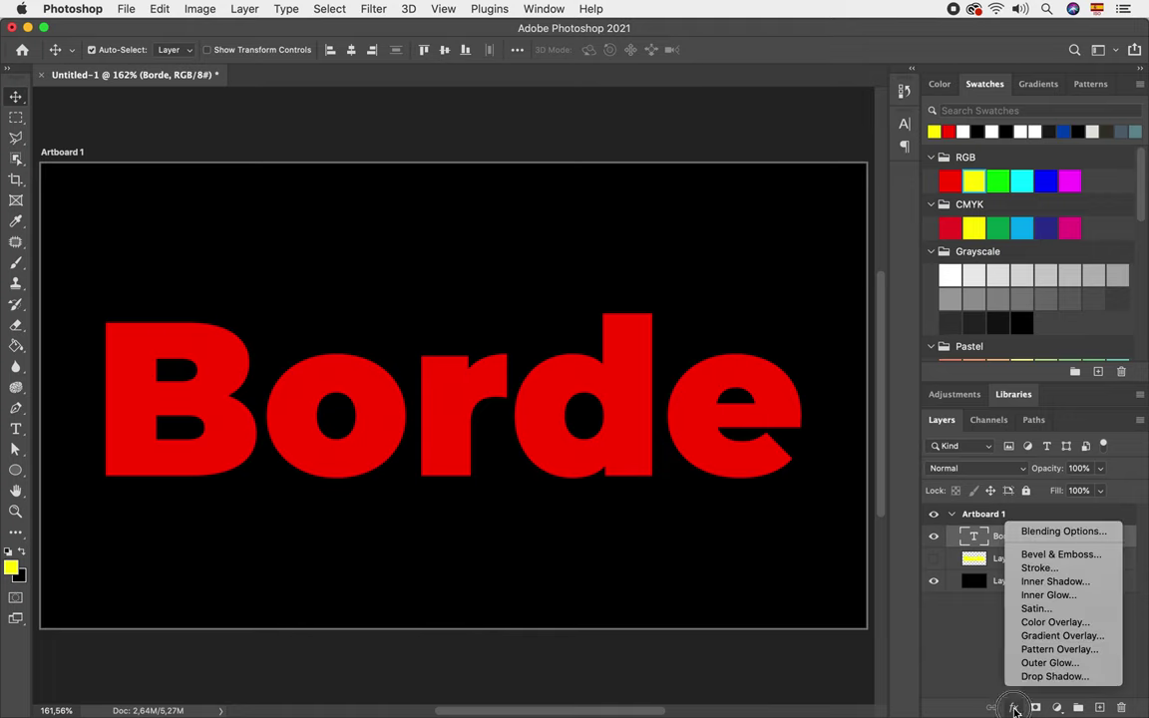
left_click(1039, 568)
left_click_drag(674, 195, 740, 190)
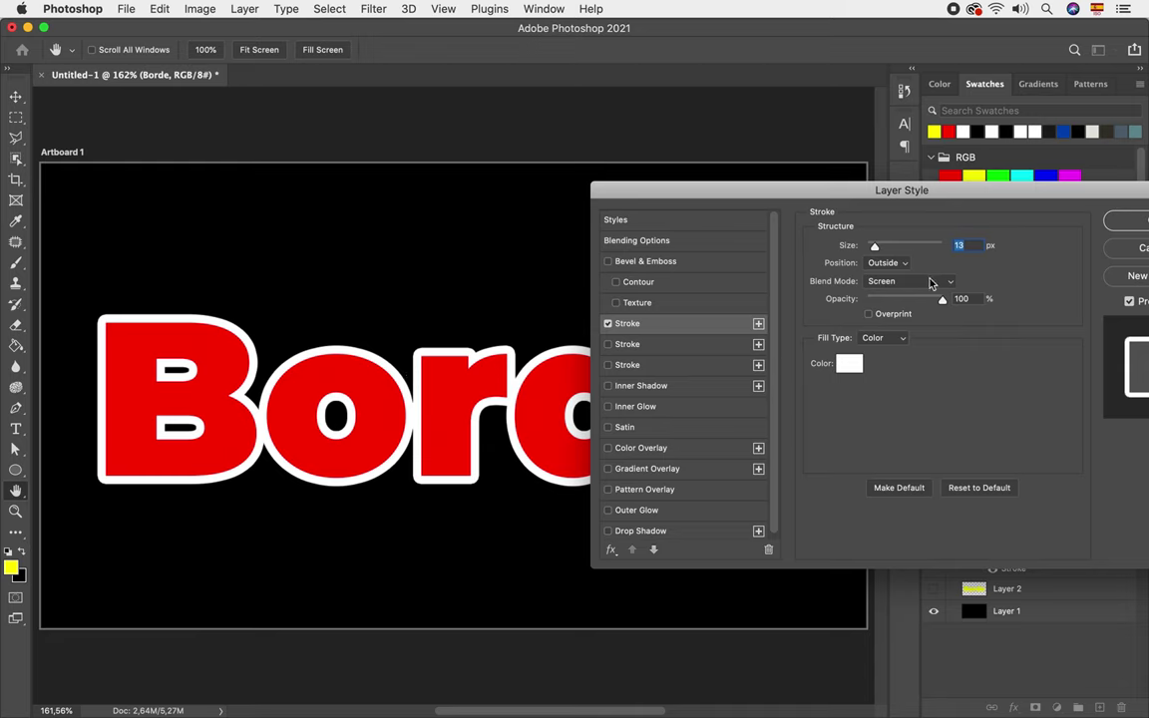
type("10")
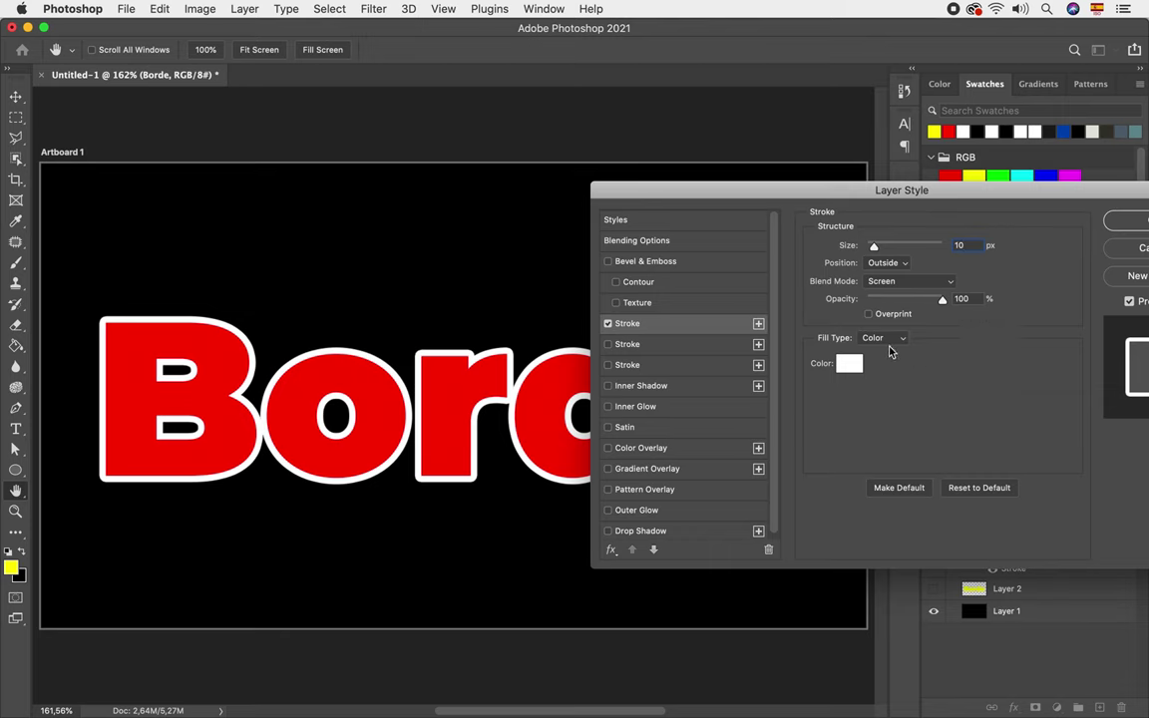
- Set the stroke colour to yellow-green (#afdf07) and enable a second Stroke effect
left_click(850, 365)
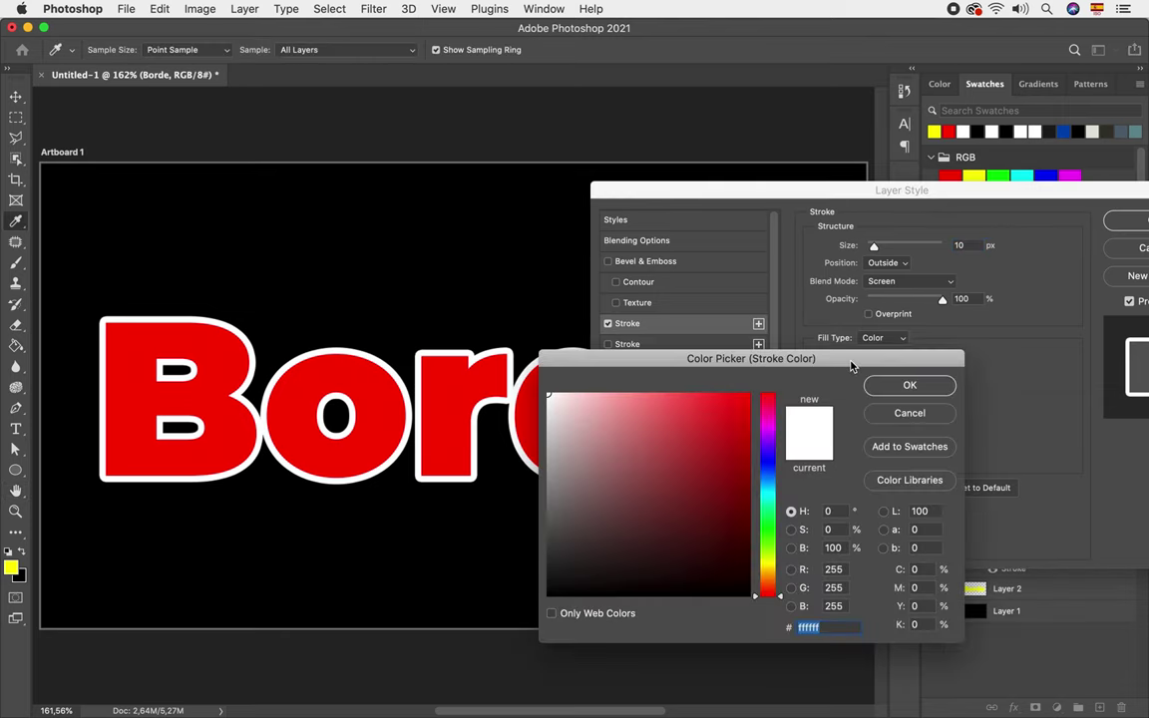
left_click_drag(765, 594, 776, 555)
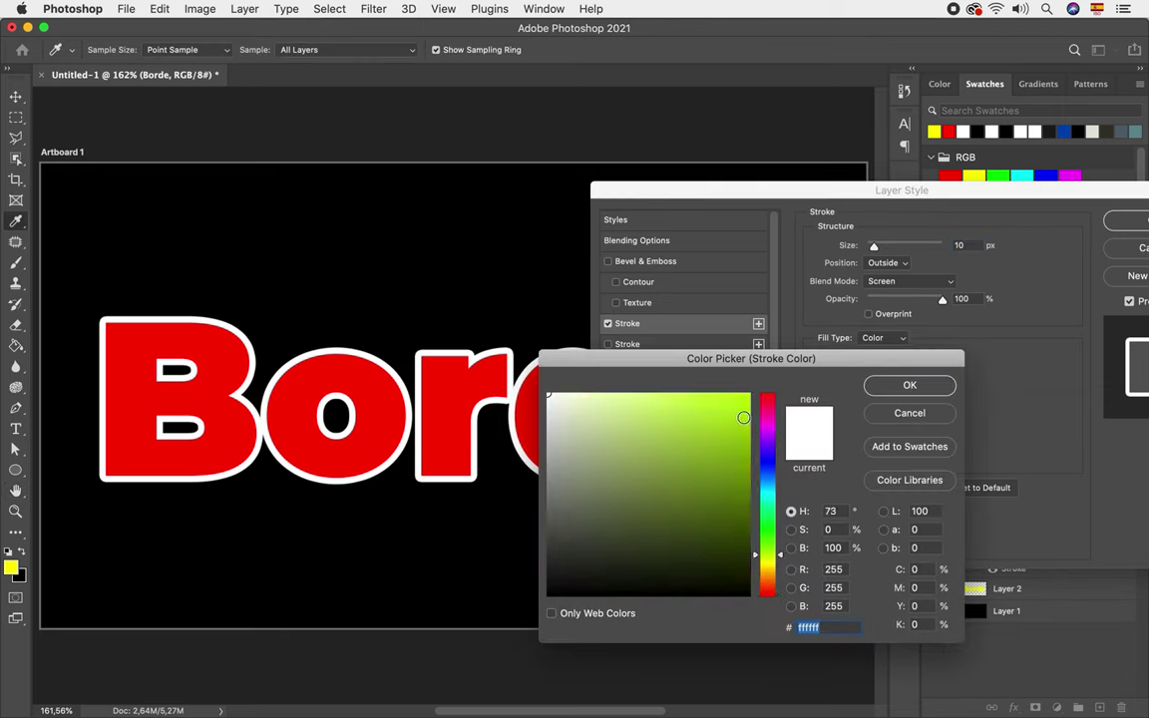
left_click(743, 418)
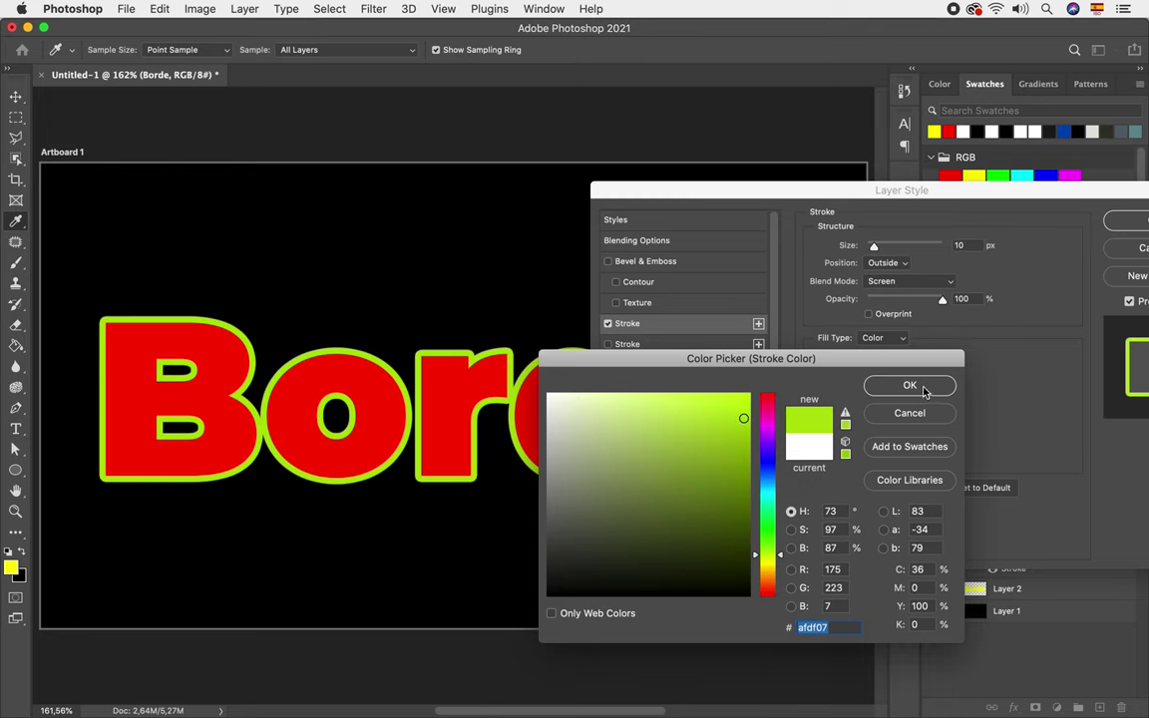
left_click(909, 386)
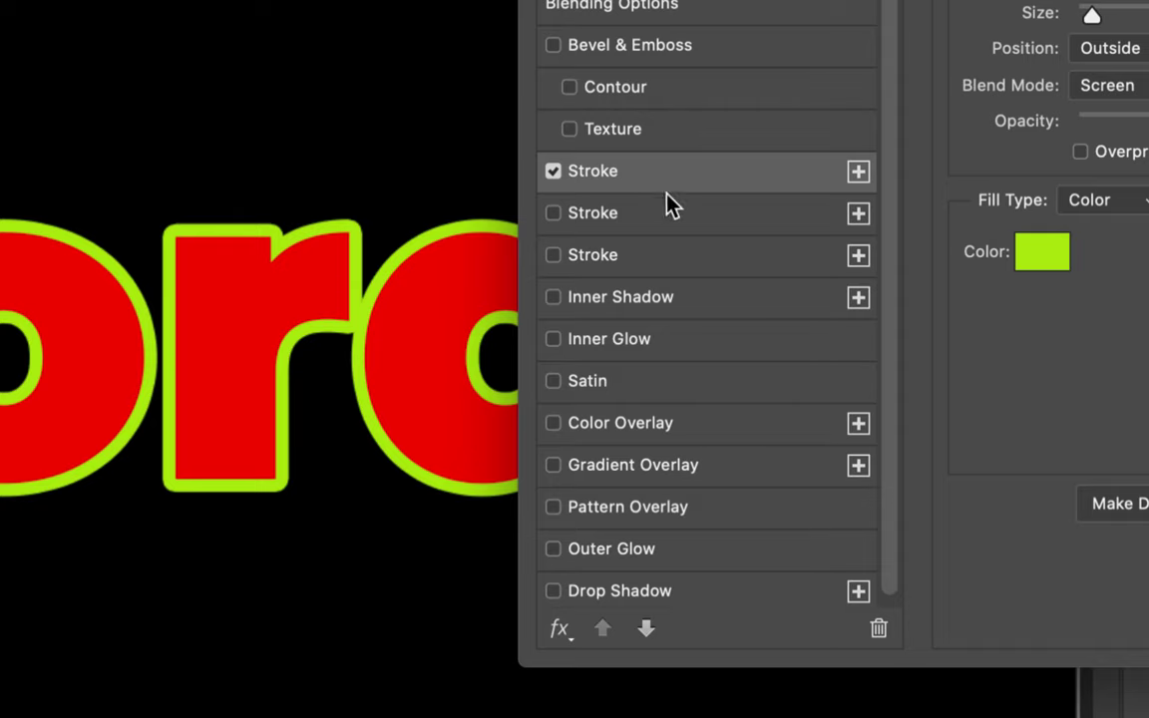
left_click(655, 223)
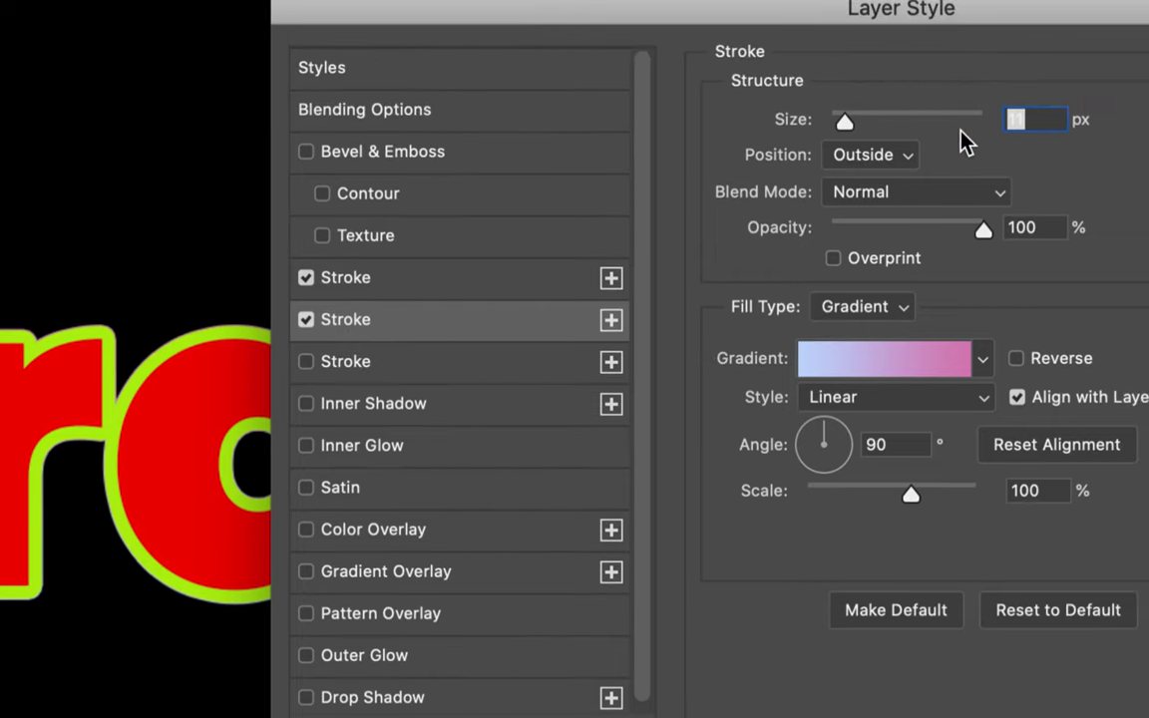
- Set the second stroke to 20 px and switch its fill type to Pattern
left_click_drag(845, 121, 854, 122)
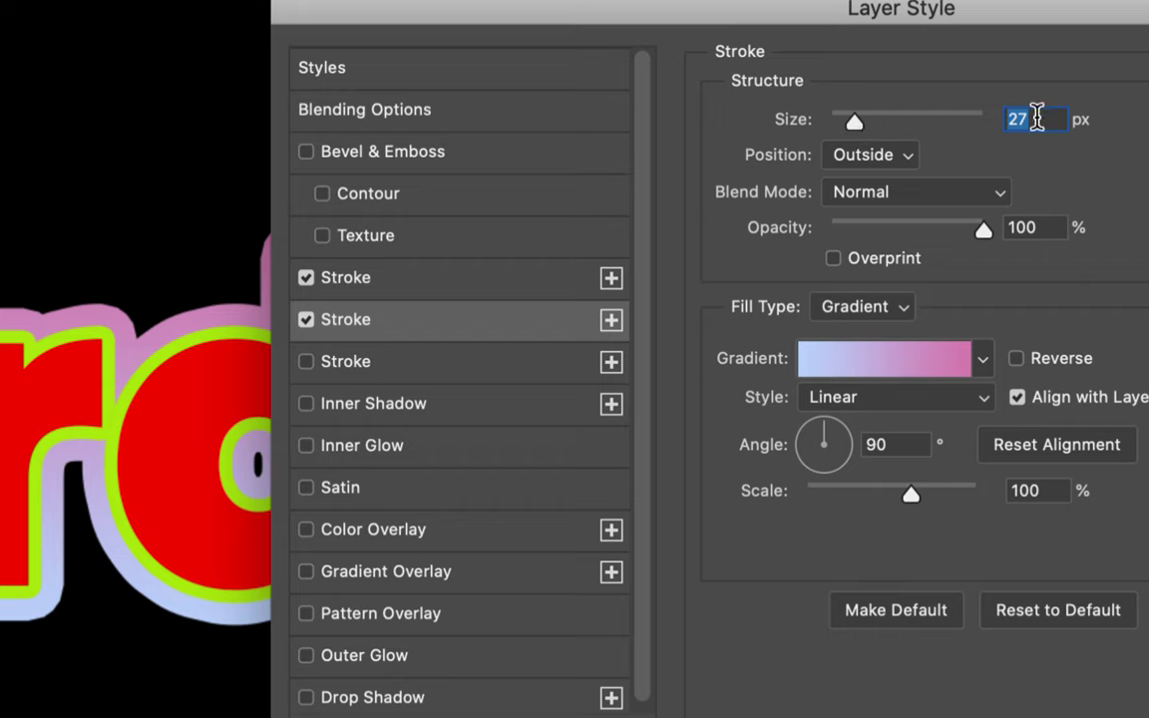
type("20")
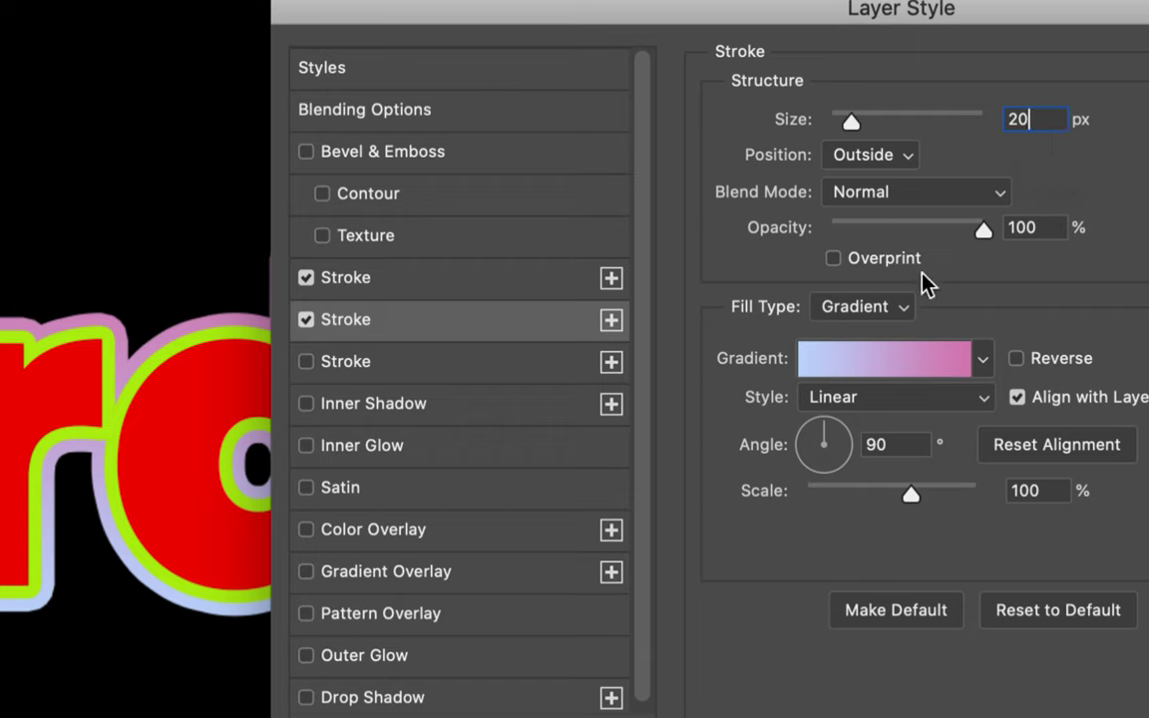
left_click(814, 308)
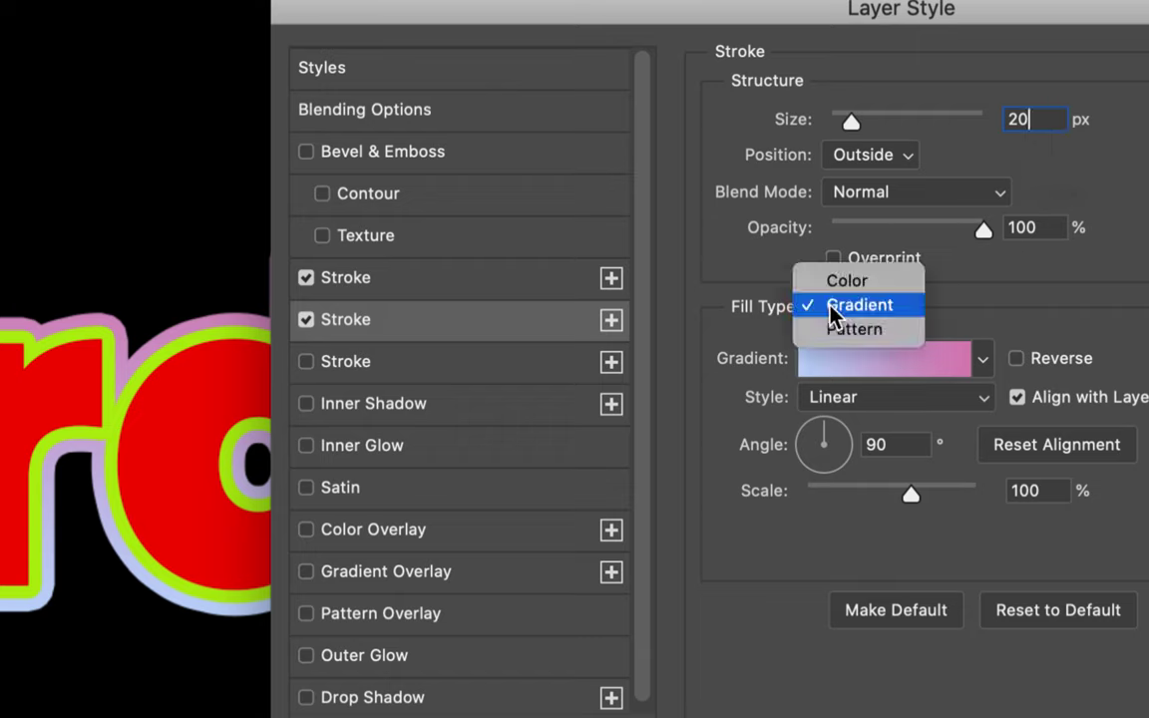
left_click(845, 330)
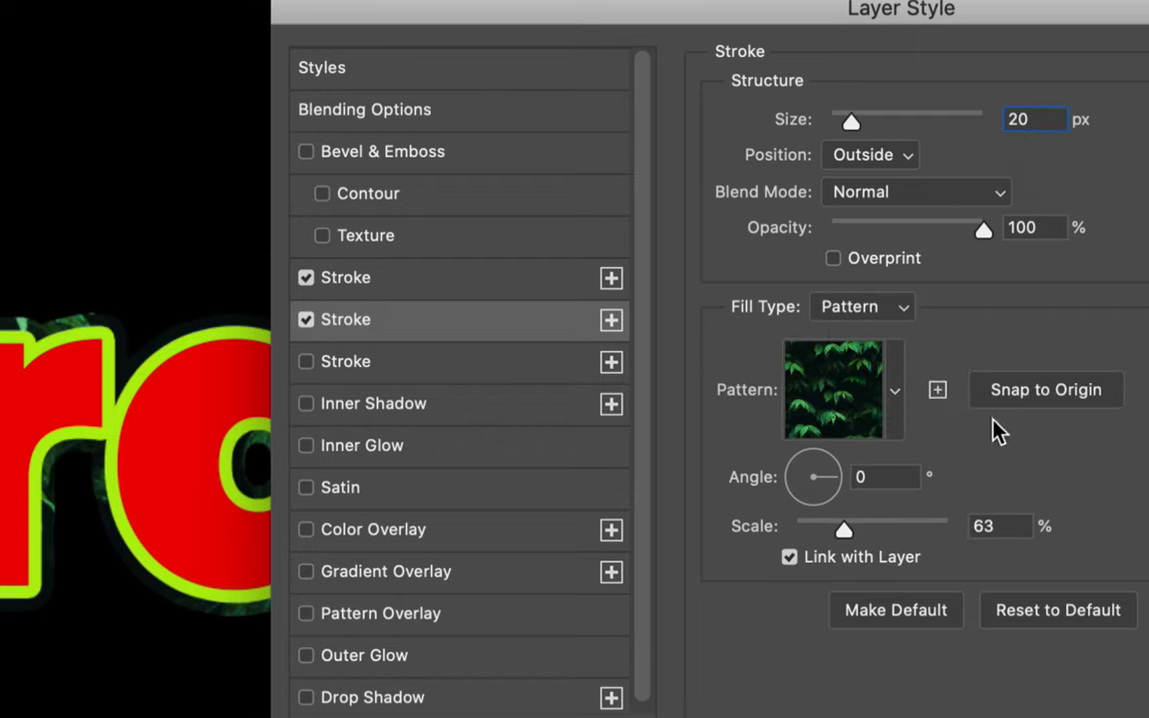
- Try a blue water pattern as the second stroke's fill
left_click(828, 318)
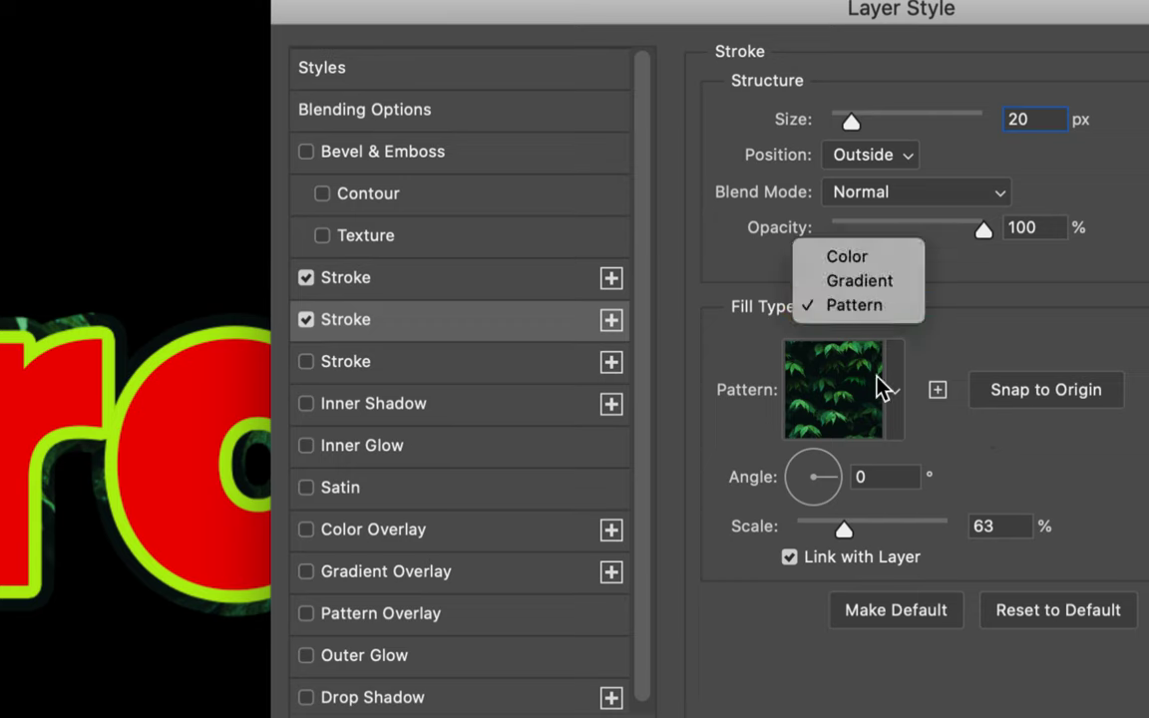
left_click(895, 399)
left_click(894, 399)
left_click(708, 626)
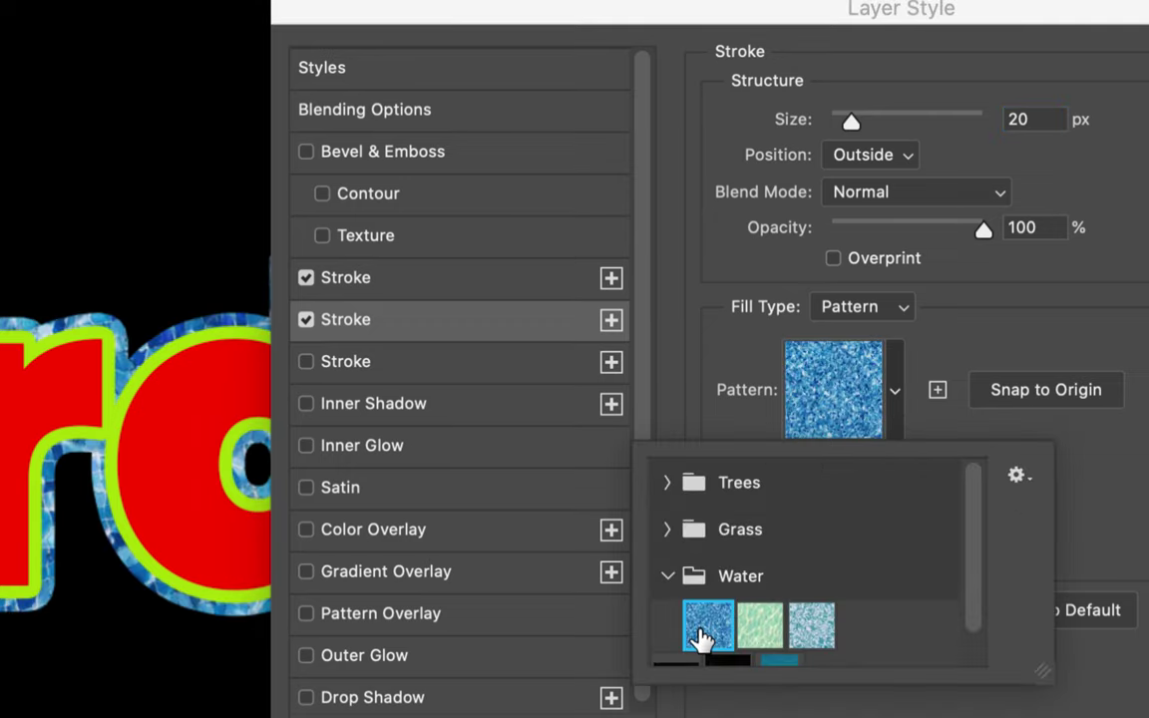
left_click(896, 395)
- Change the second stroke's fill type back to a solid Color
left_click(848, 309)
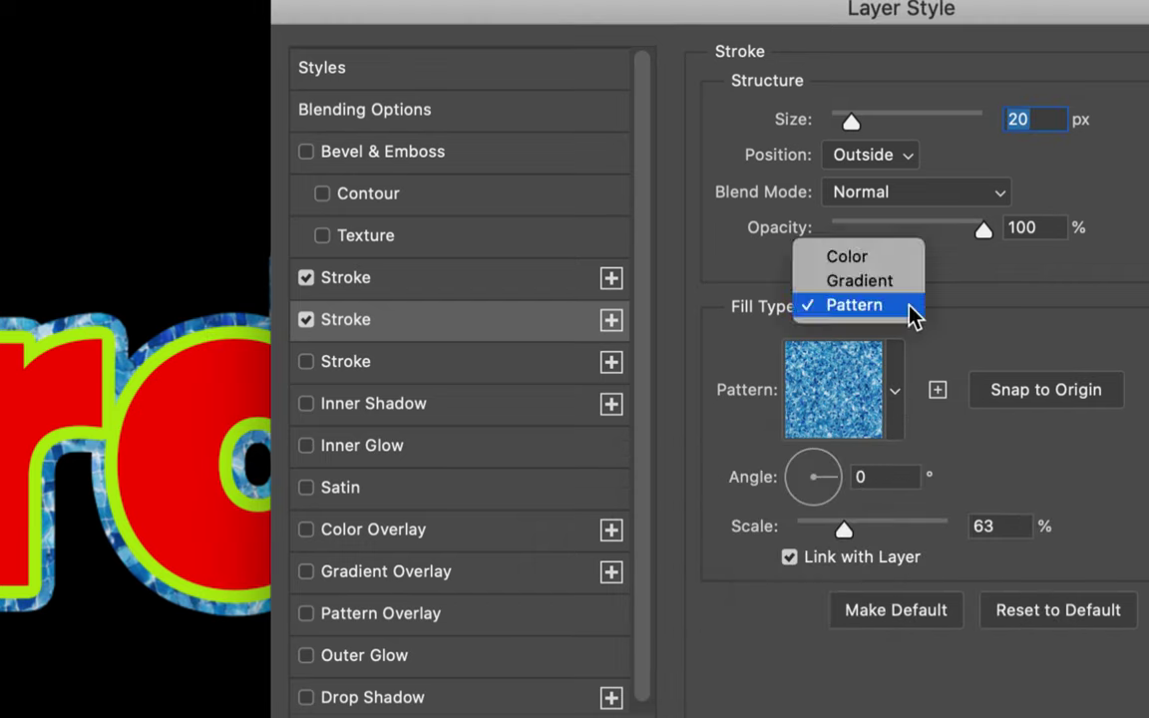
left_click(891, 263)
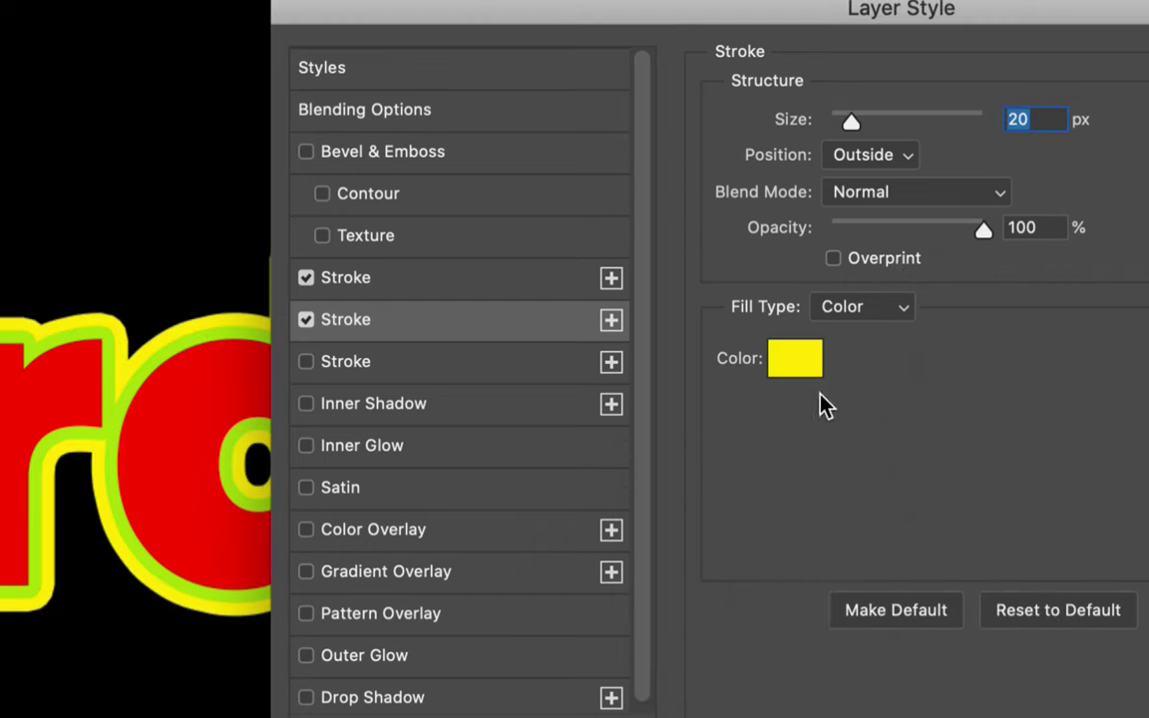
left_click(795, 361)
- Make the outer 20 px stroke orange (#ffae00) and apply the Layer Style
left_click_drag(656, 561, 656, 507)
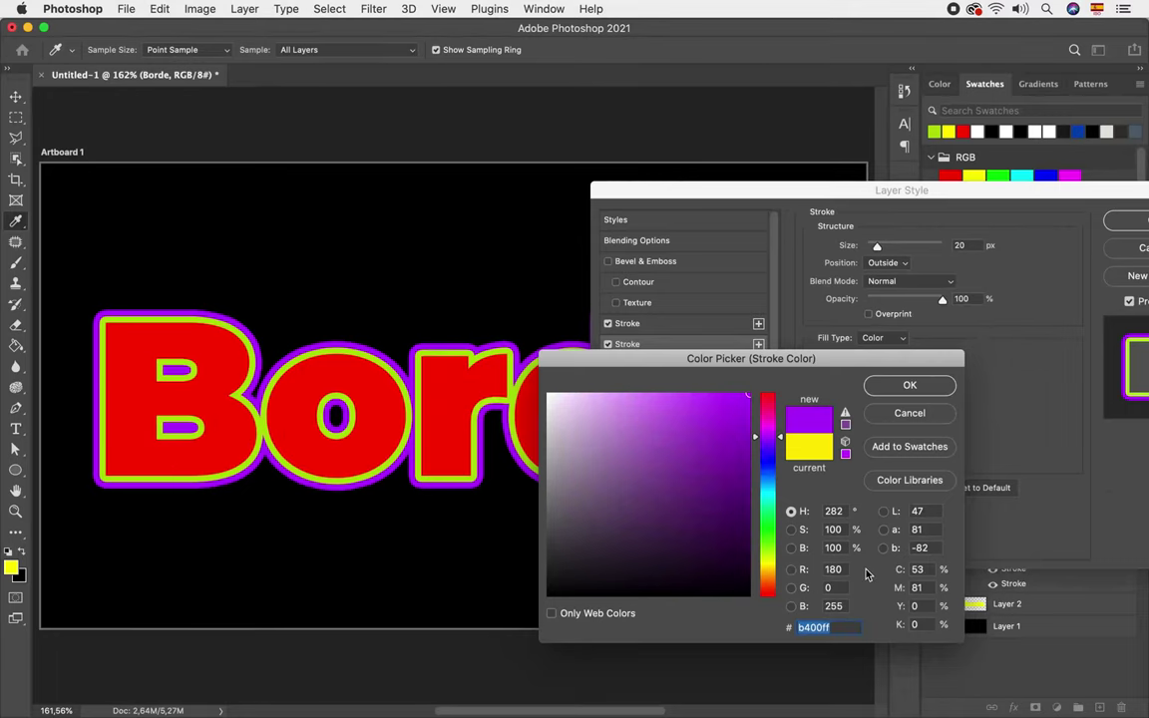
left_click_drag(765, 585, 782, 576)
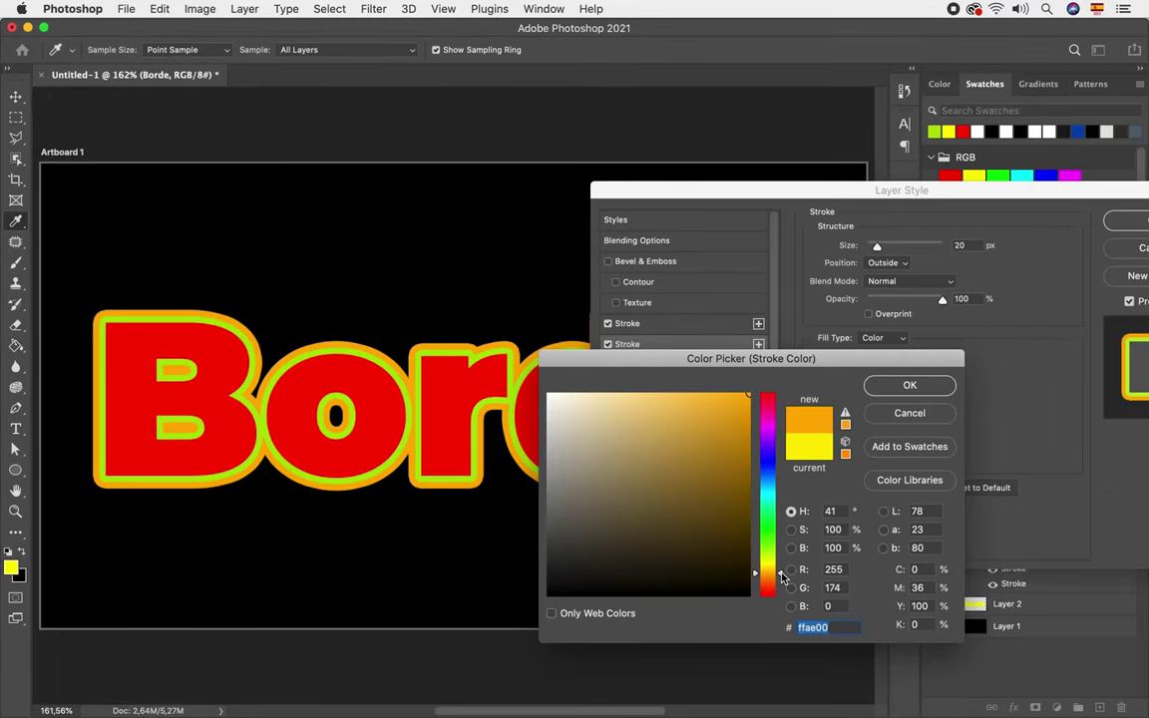
left_click(909, 387)
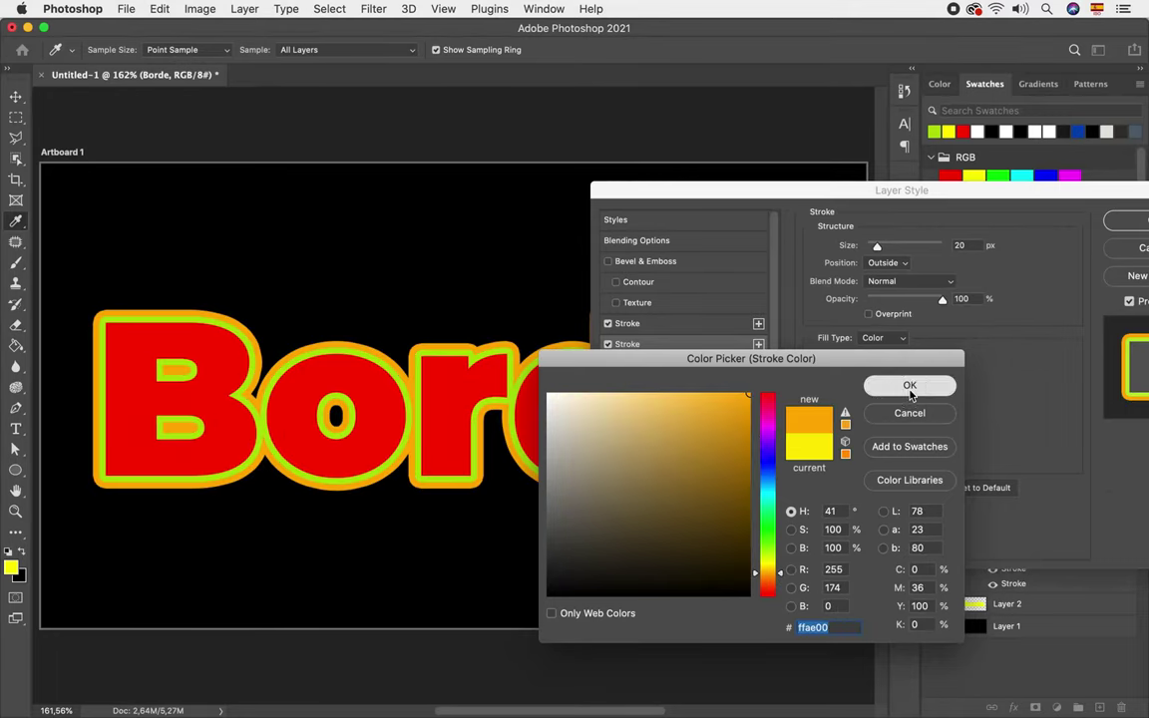
left_click(1128, 224)
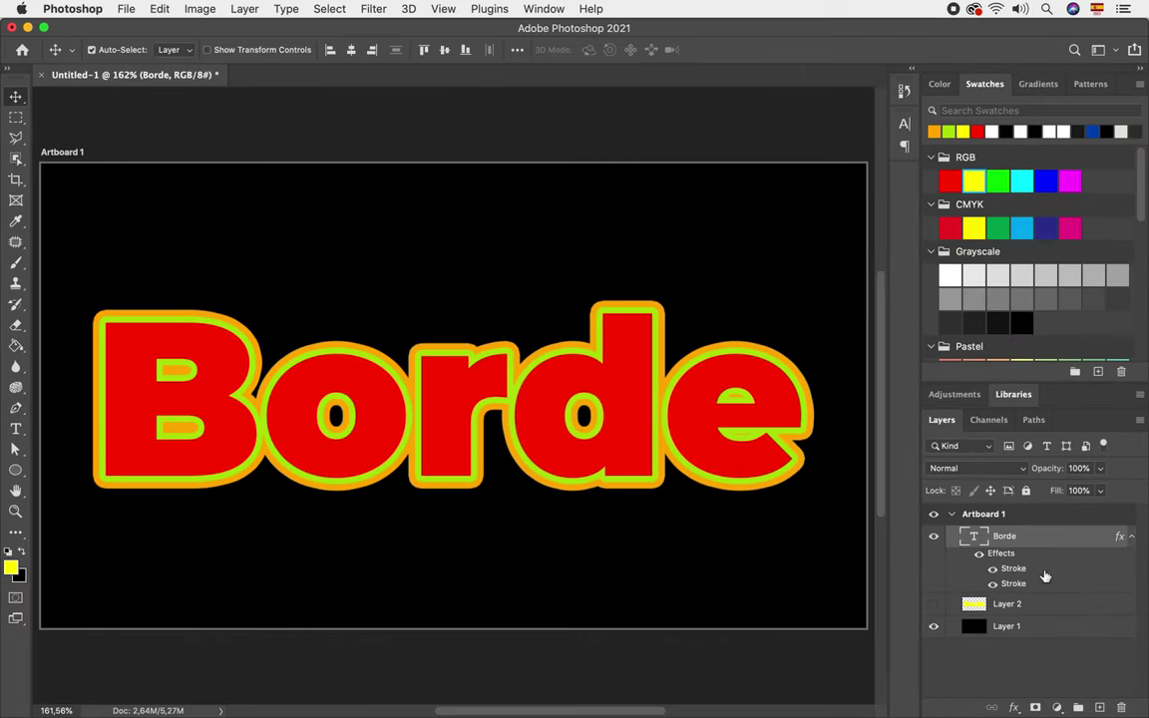
- Change the inner 10 px stroke colour from yellow-green to white
double_click(1014, 576)
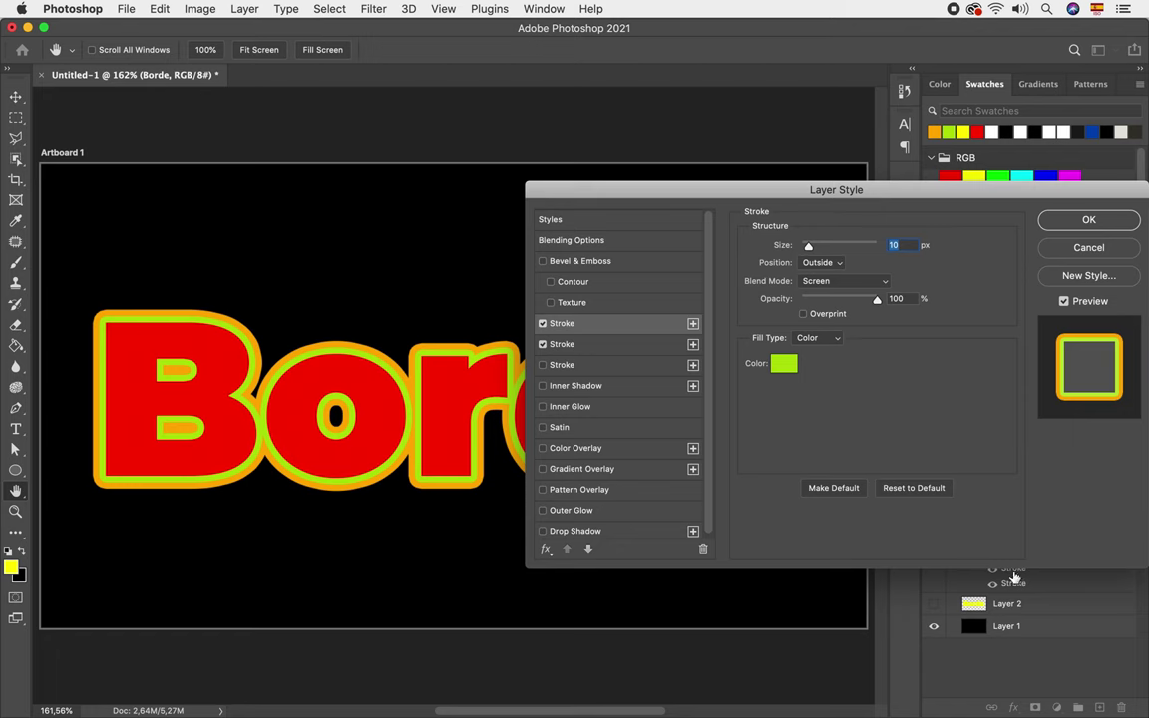
left_click(783, 364)
left_click(548, 393)
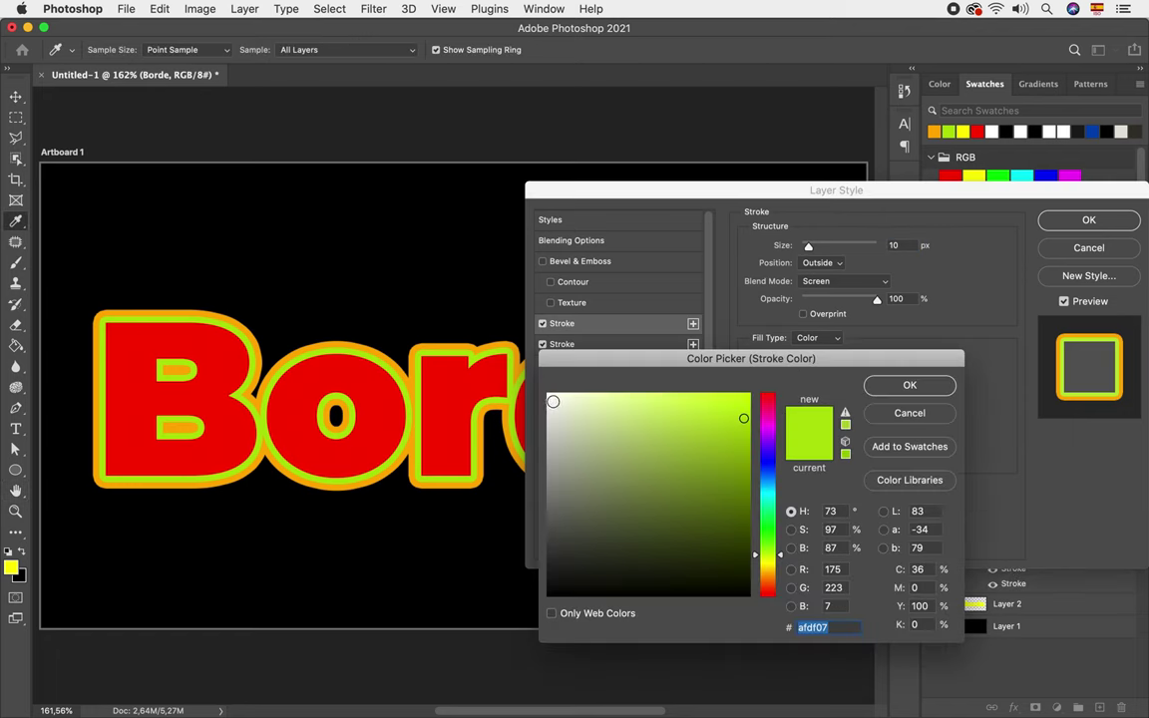
left_click(887, 386)
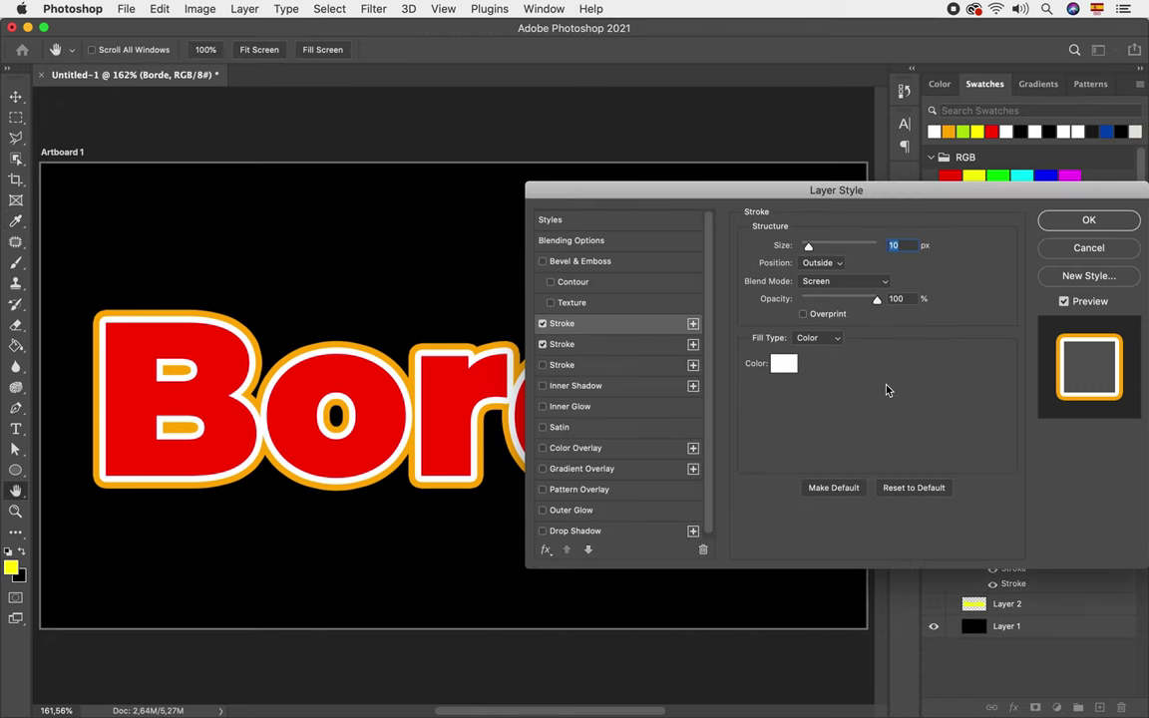
left_click(1057, 221)
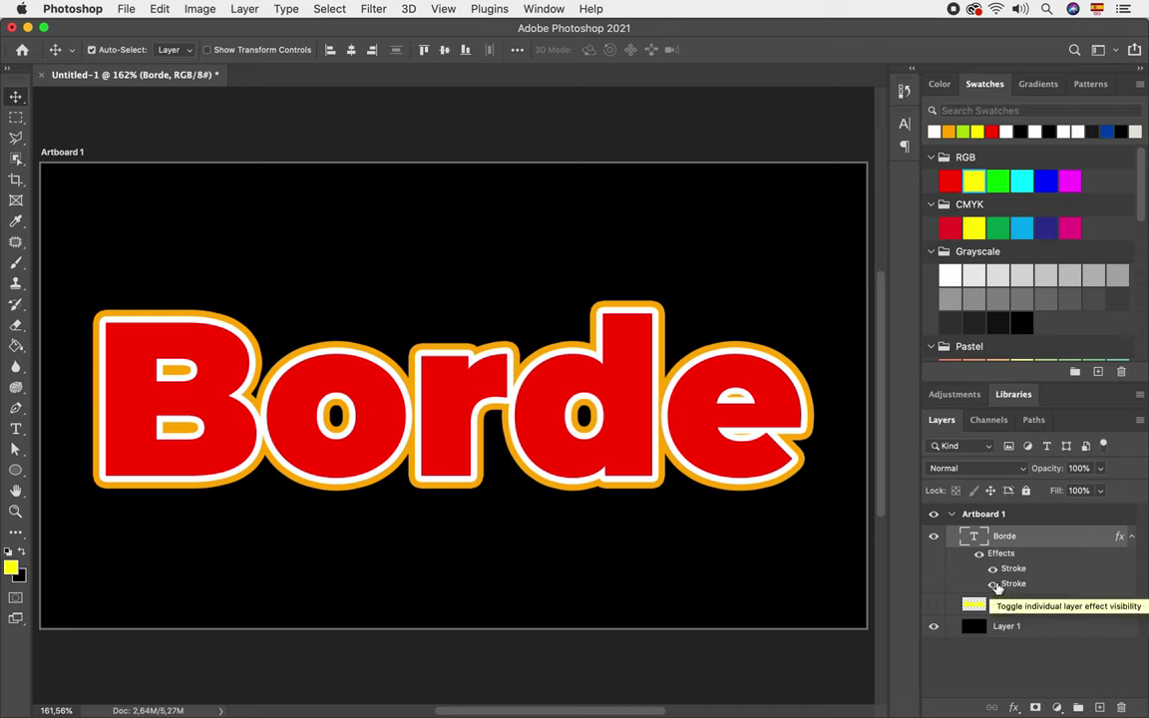
key("t")
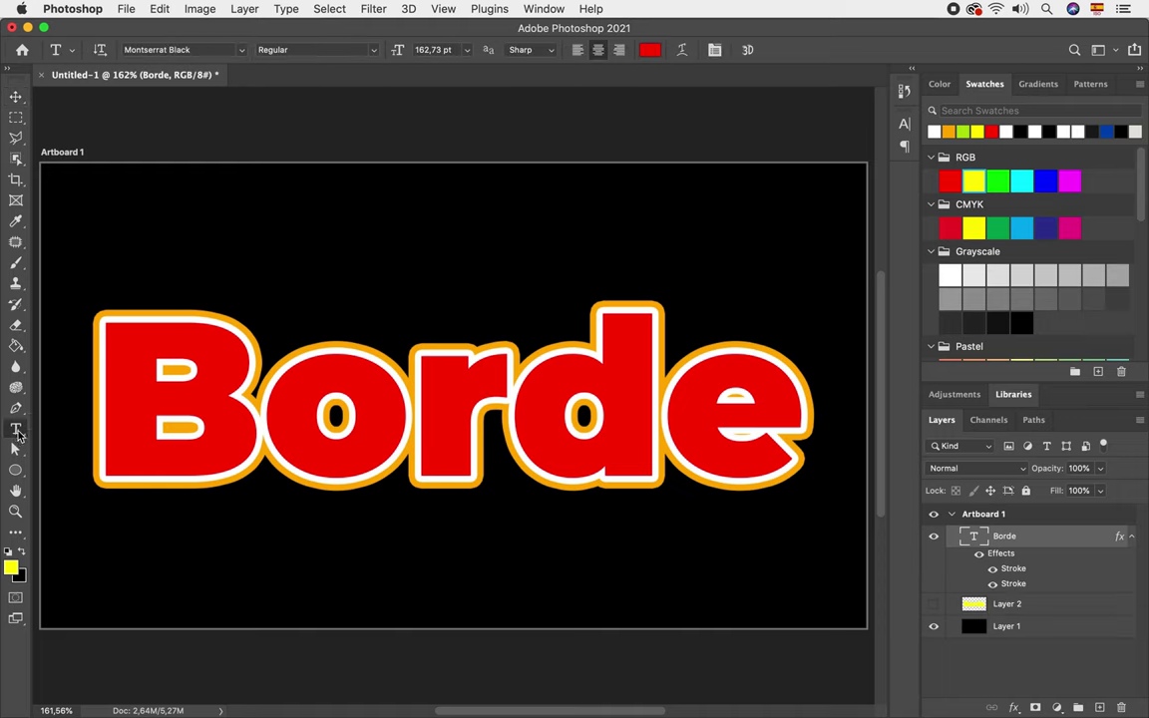
- Set all the Borde letters in the a Attack Graffiti font
left_click(127, 387)
key("super+a")
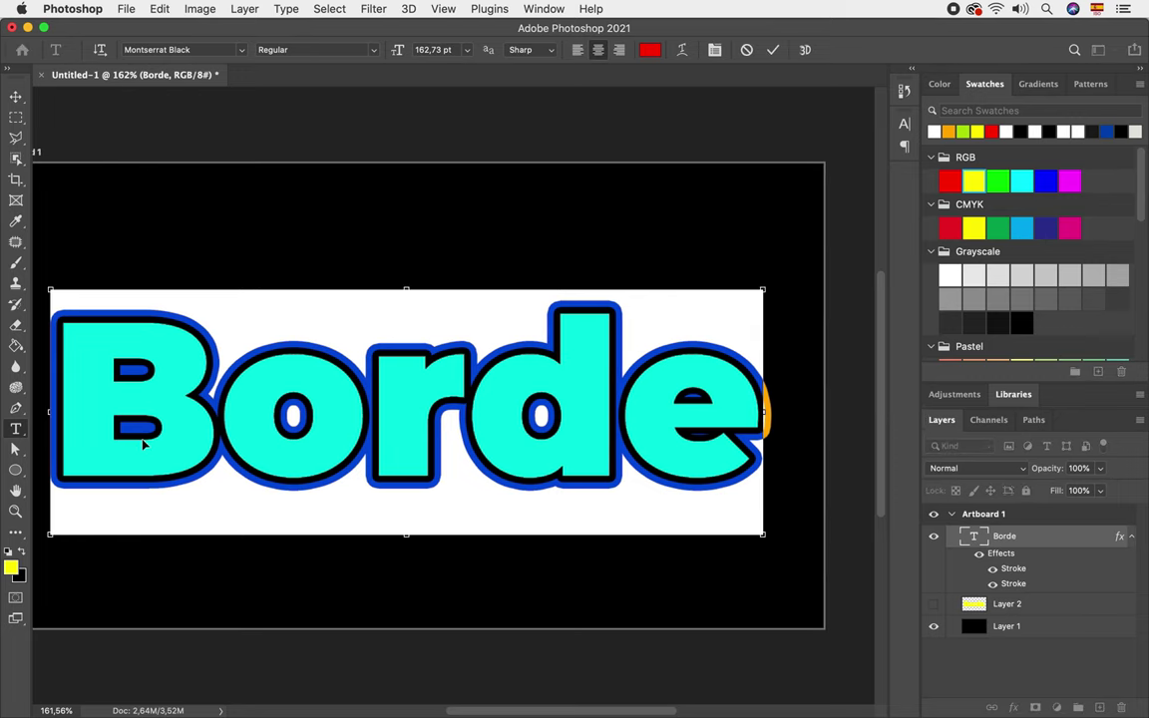
left_click(241, 49)
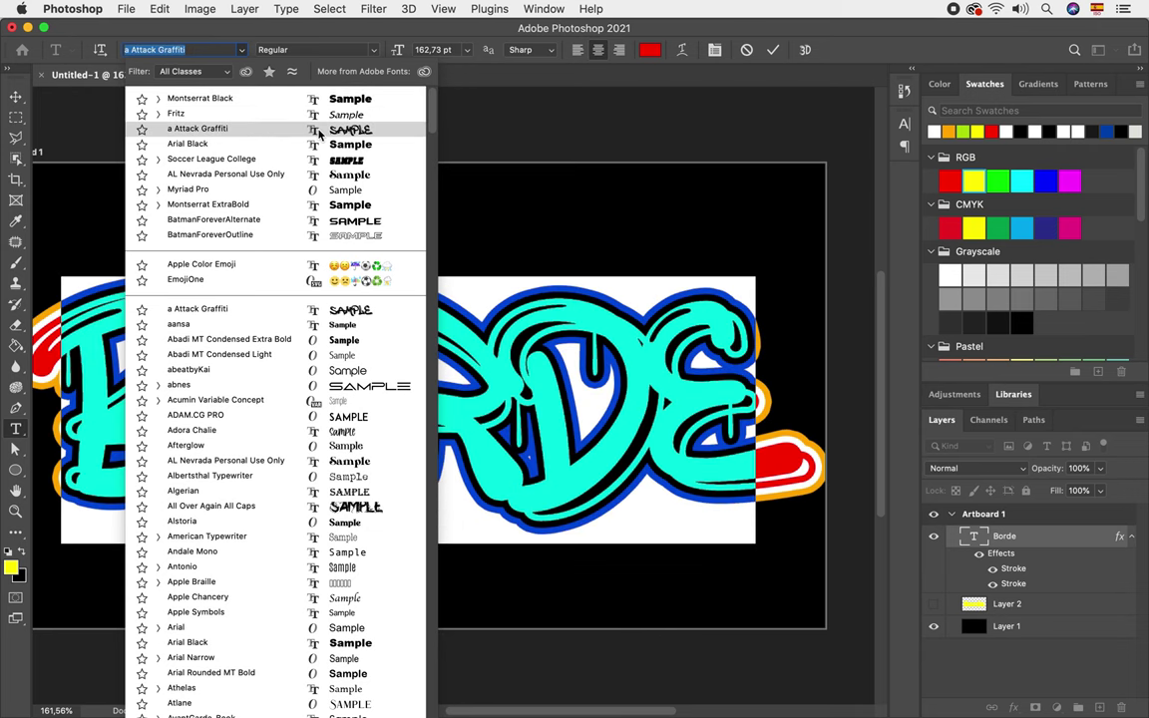
left_click(319, 133)
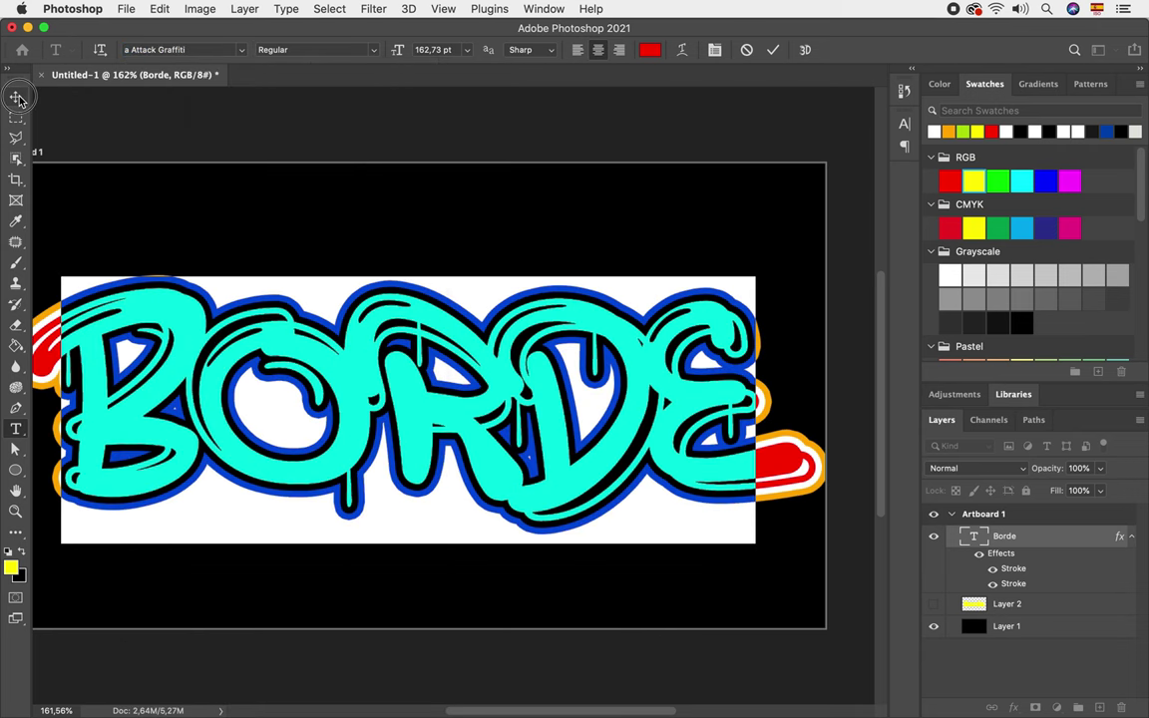
left_click(15, 96)
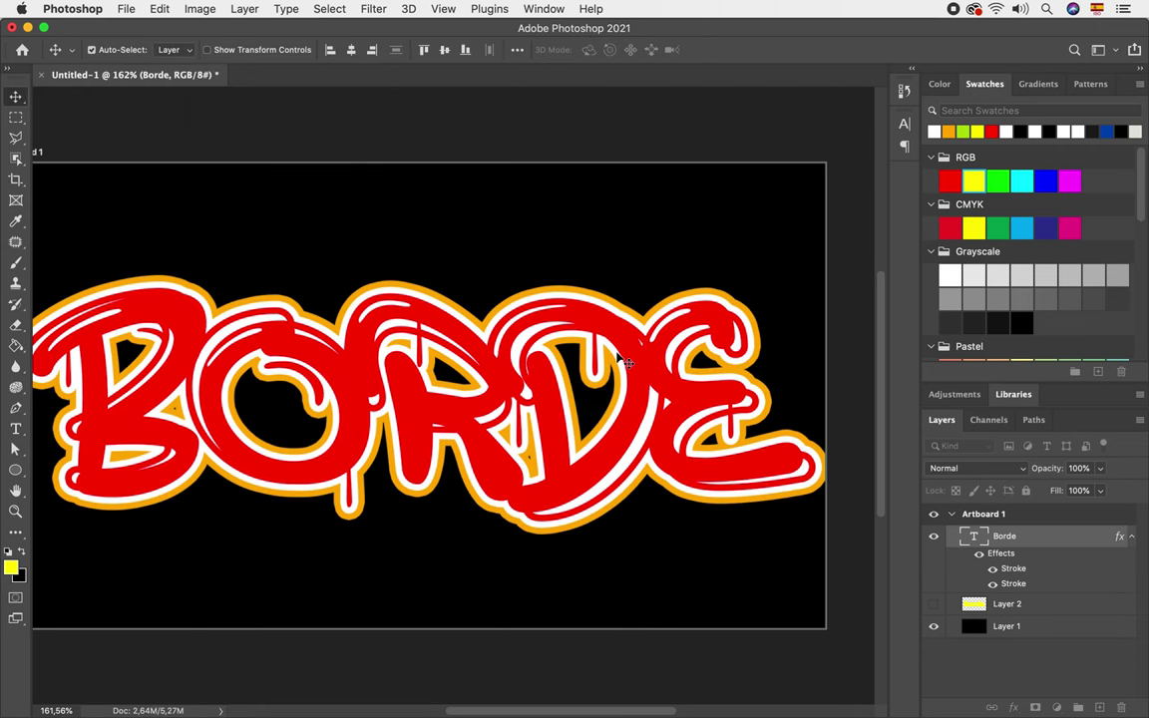
key("ctrl+t")
- Scale the graffiti BORDE text down to about 76% so it fits inside the artboard
mouse_move(810, 273)
left_mouse_down()
mouse_move(721, 304)
mouse_move(664, 387)
left_mouse_up()
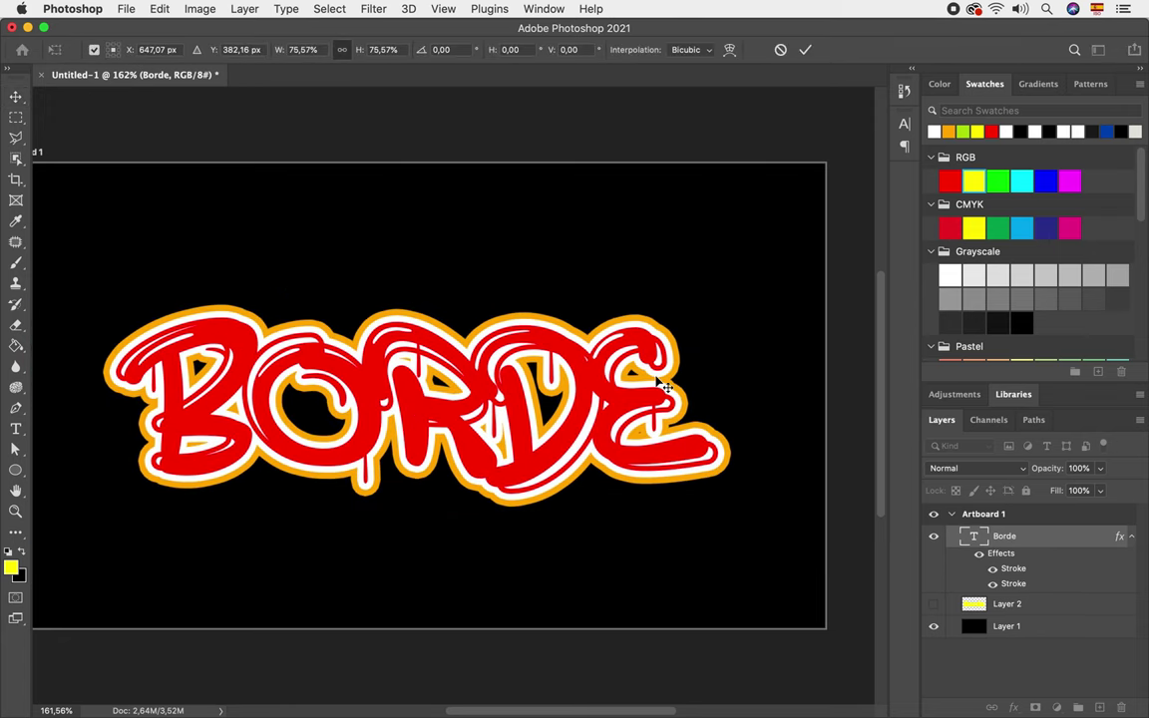
key("Return")
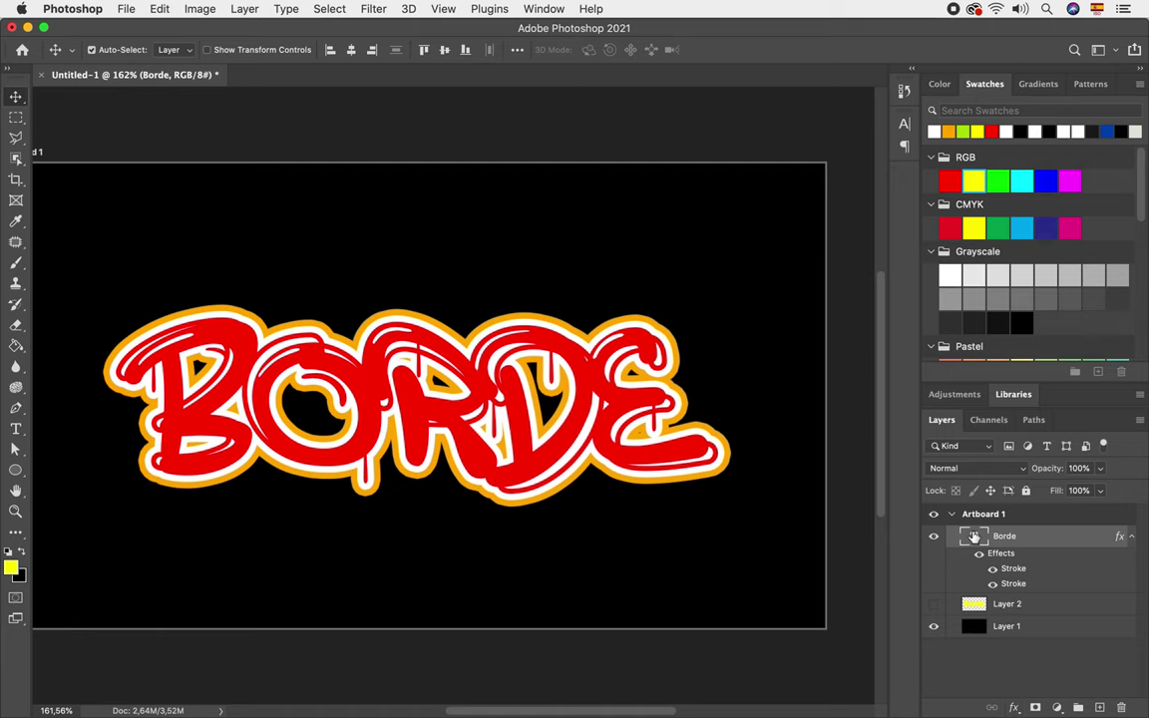
- Hide the black background layer (Layer 1) so the canvas shows white
left_click(1013, 707)
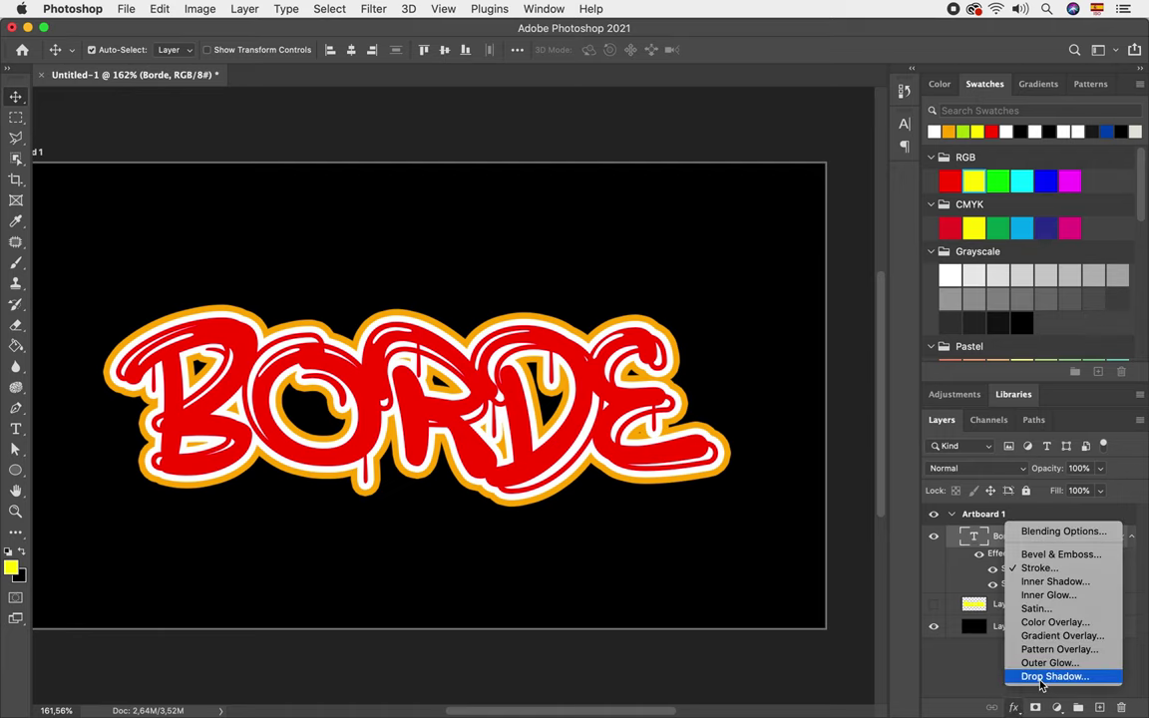
left_click(1040, 677)
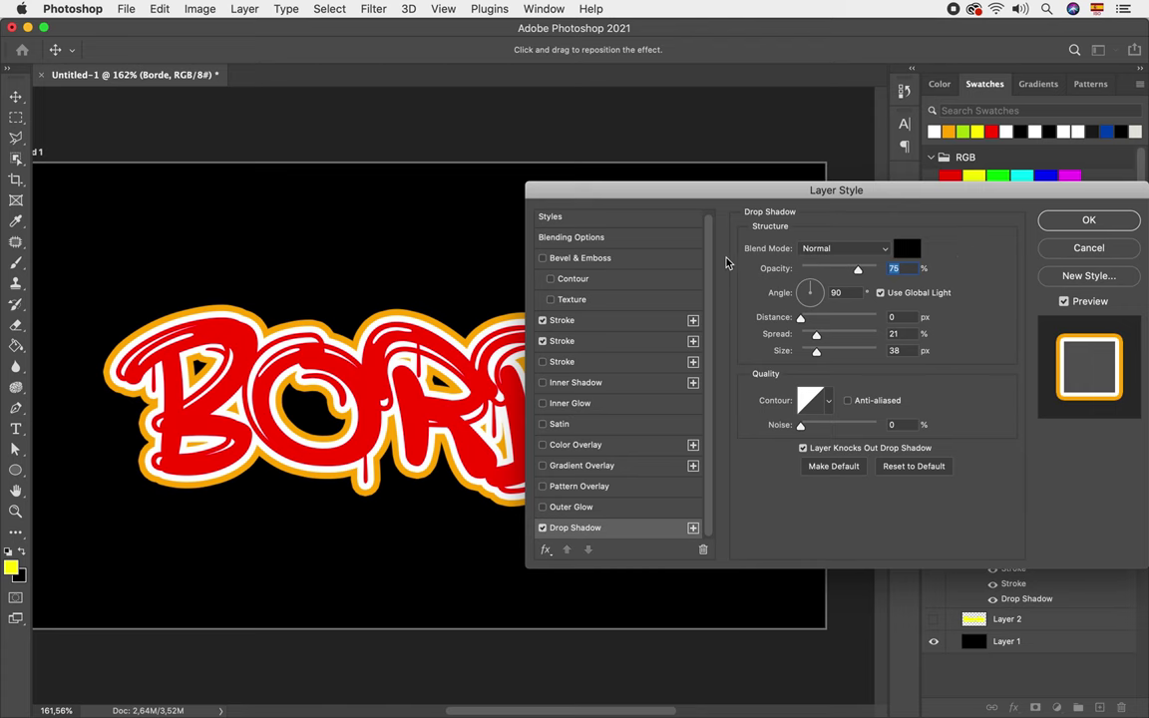
left_click(1088, 247)
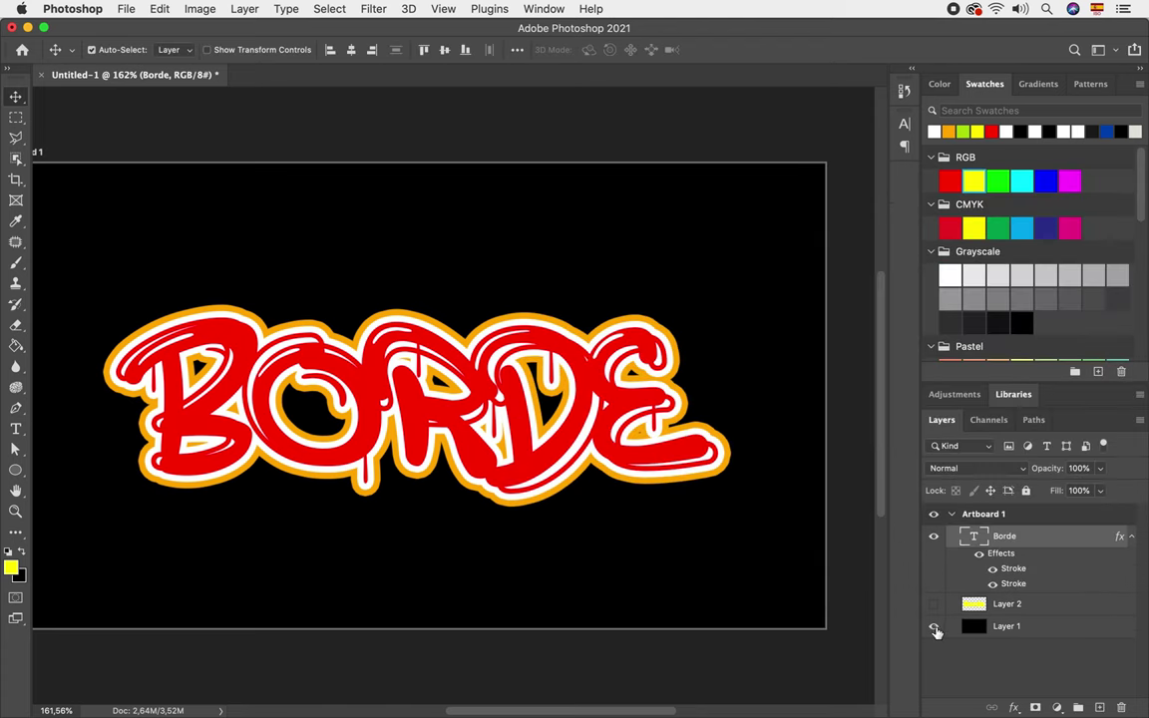
left_click(933, 625)
- Add a drop shadow to BORDE: distance 26, spread 17, size 57 px, offset below the lettering
left_click(1012, 706)
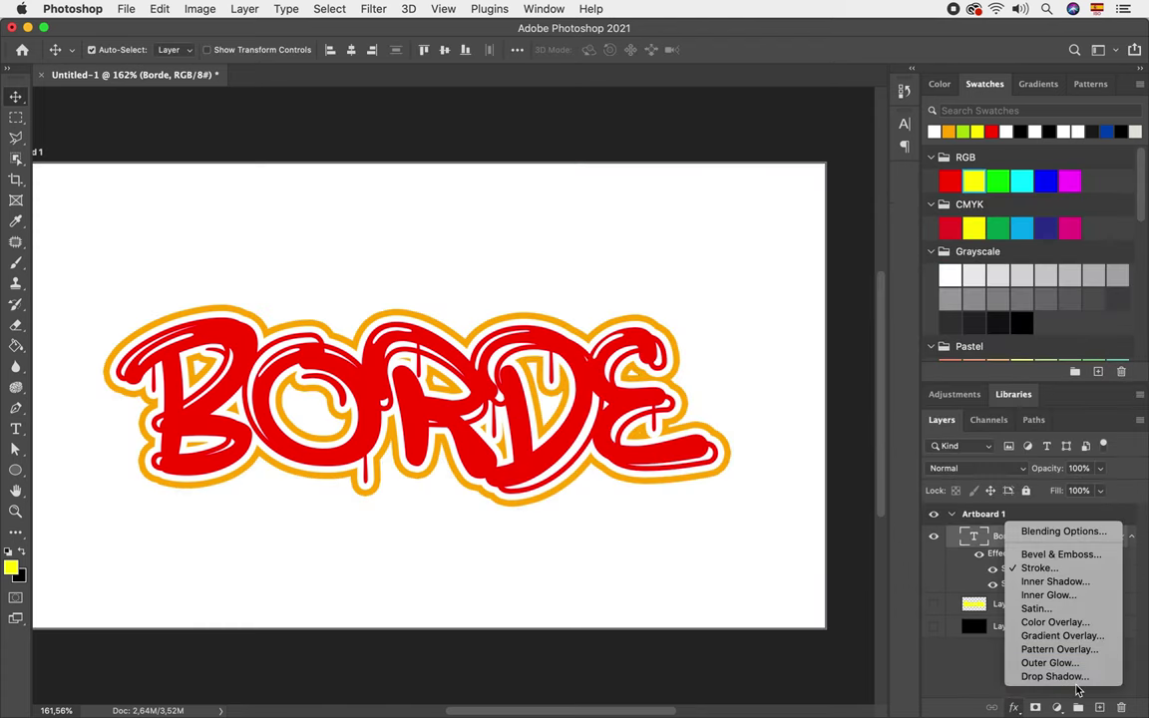
left_click(1077, 677)
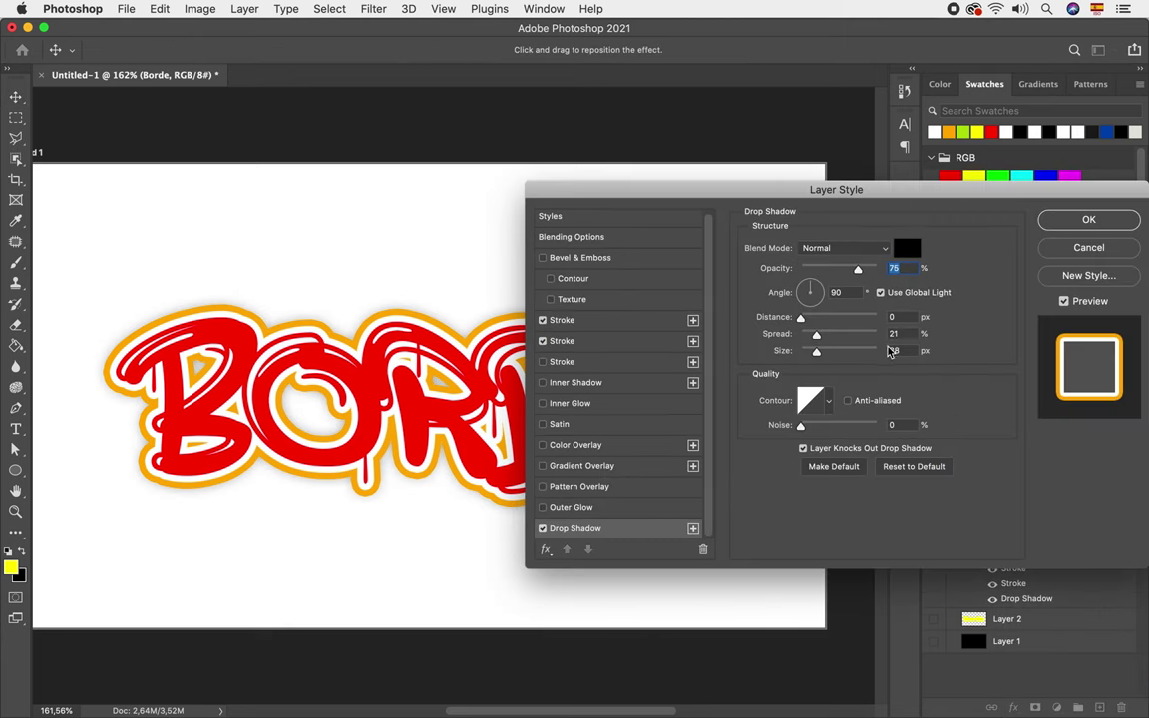
mouse_move(800, 317)
left_mouse_down()
mouse_move(824, 319)
mouse_move(810, 339)
mouse_move(822, 353)
left_mouse_up()
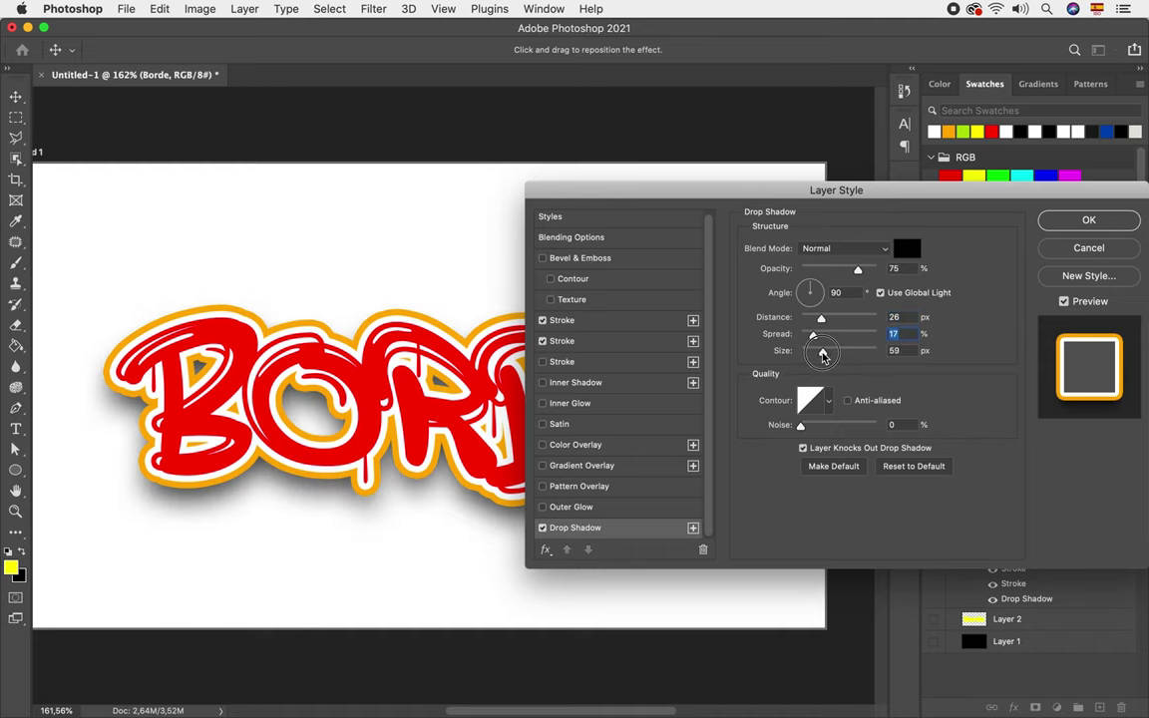
left_click(1074, 225)
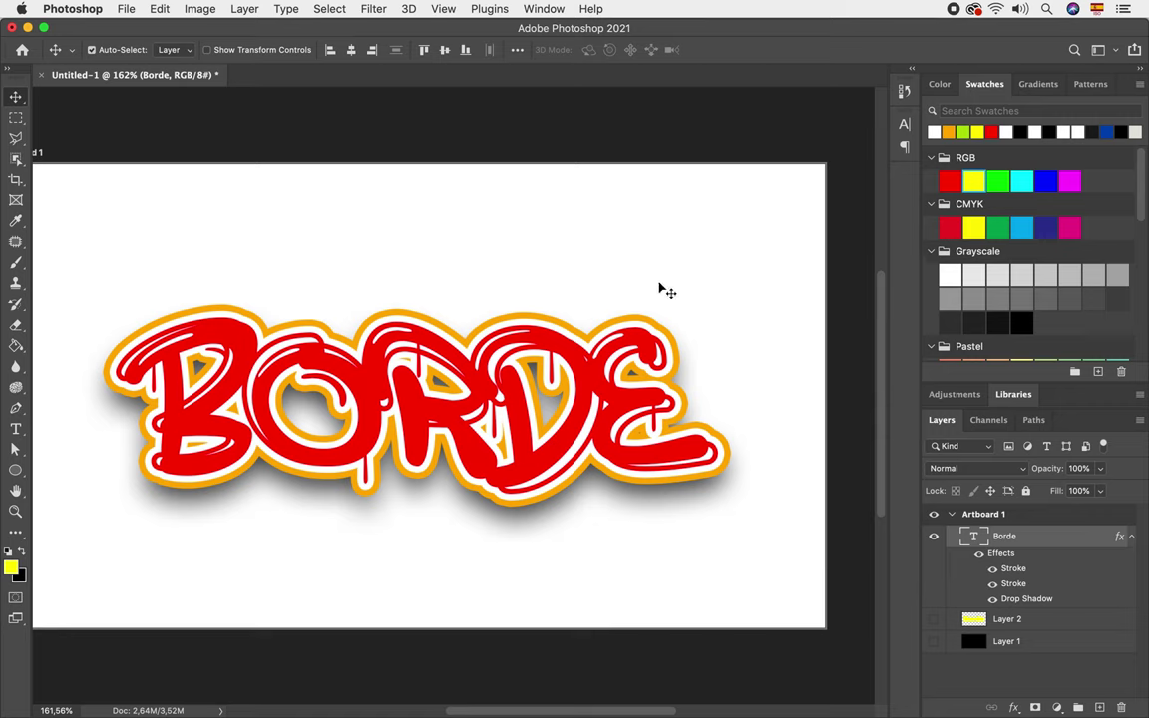